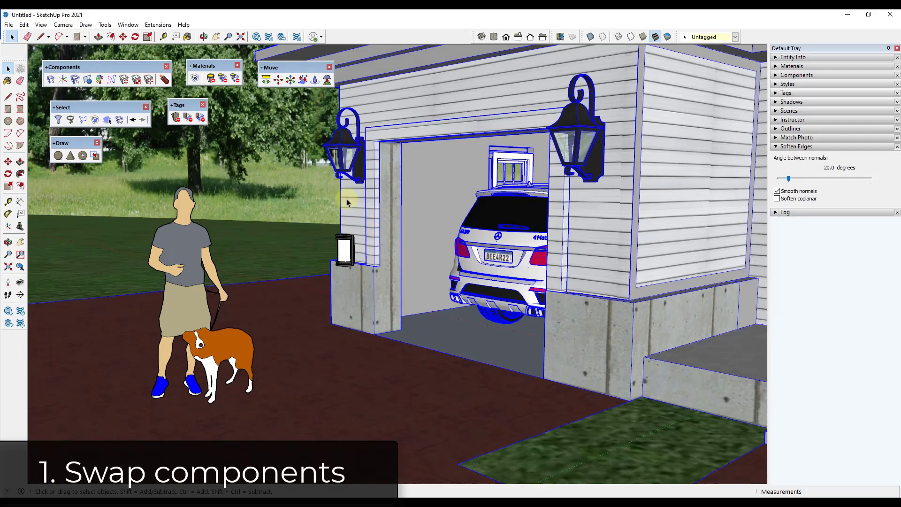
Examine the house exterior, including the garage lanterns, the French doors and the cylindrical light by the driveway.
{"action": "scroll", "coordinate": [343, 202], "scroll_direction": "down", "scroll_amount": 5}
{"action": "middle_click_drag", "start_coordinate": [497, 187], "coordinate": [549, 262]}
{"action": "scroll", "coordinate": [547, 221], "scroll_direction": "down", "scroll_amount": 1}
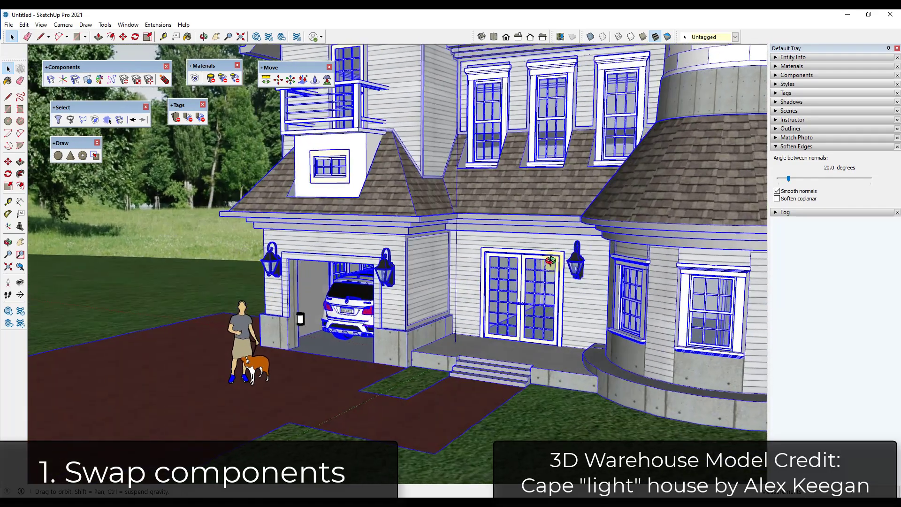
{"action": "scroll", "coordinate": [404, 285], "scroll_direction": "down", "scroll_amount": 4}
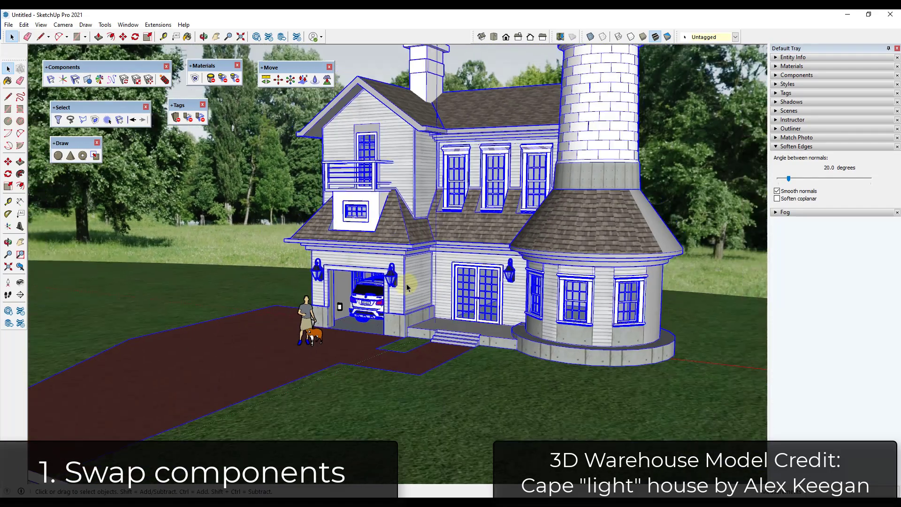
{"action": "scroll", "coordinate": [407, 288], "scroll_direction": "down", "scroll_amount": 2}
{"action": "mouse_move", "coordinate": [421, 279]}
{"action": "middle_mouse_down"}
{"action": "mouse_move", "coordinate": [694, 267]}
{"action": "mouse_move", "coordinate": [423, 281]}
{"action": "middle_mouse_up"}
{"action": "scroll", "coordinate": [310, 319], "scroll_direction": "up", "scroll_amount": 6}
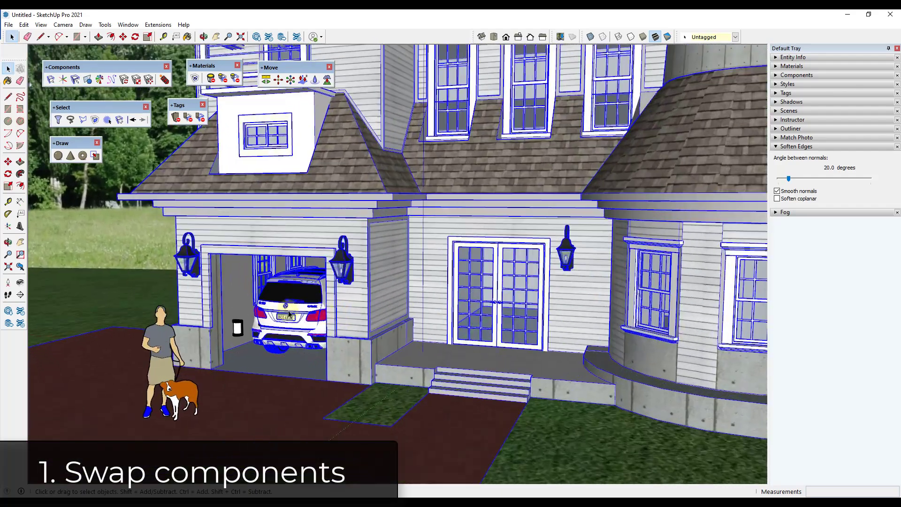
{"action": "middle_click_drag", "start_coordinate": [284, 309], "coordinate": [286, 299]}
{"action": "middle_click_drag", "start_coordinate": [357, 271], "coordinate": [337, 273]}
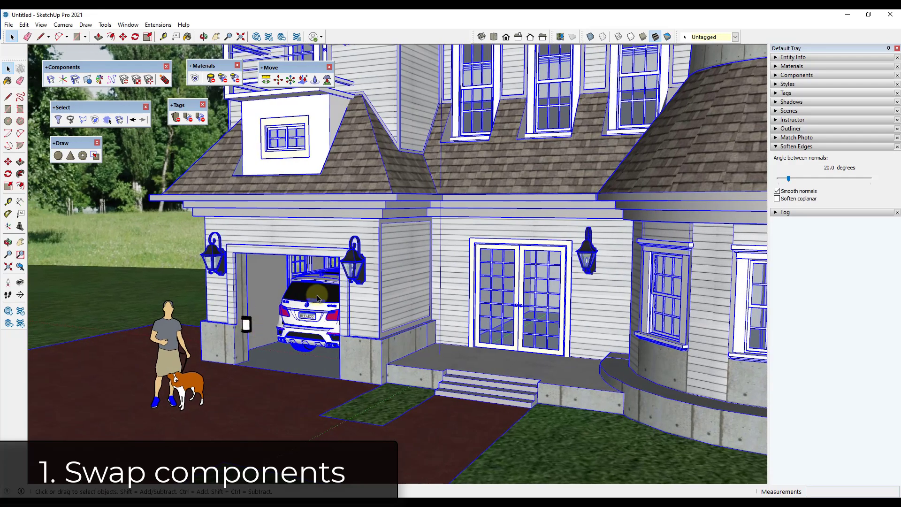
Inspect the existing garage lantern inside the house component and the cylindrical light proposed as its replacement.
{"action": "double_click", "coordinate": [357, 266]}
{"action": "double_click", "coordinate": [356, 267]}
{"action": "left_click", "coordinate": [355, 265]}
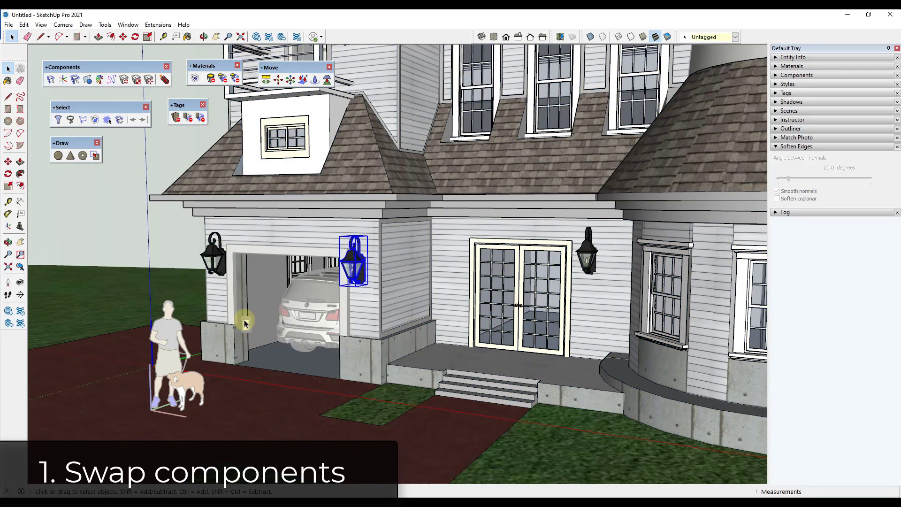
{"action": "double_click", "coordinate": [245, 324]}
{"action": "scroll", "coordinate": [247, 324], "scroll_direction": "up", "scroll_amount": 3}
{"action": "scroll", "coordinate": [247, 326], "scroll_direction": "up", "scroll_amount": 2}
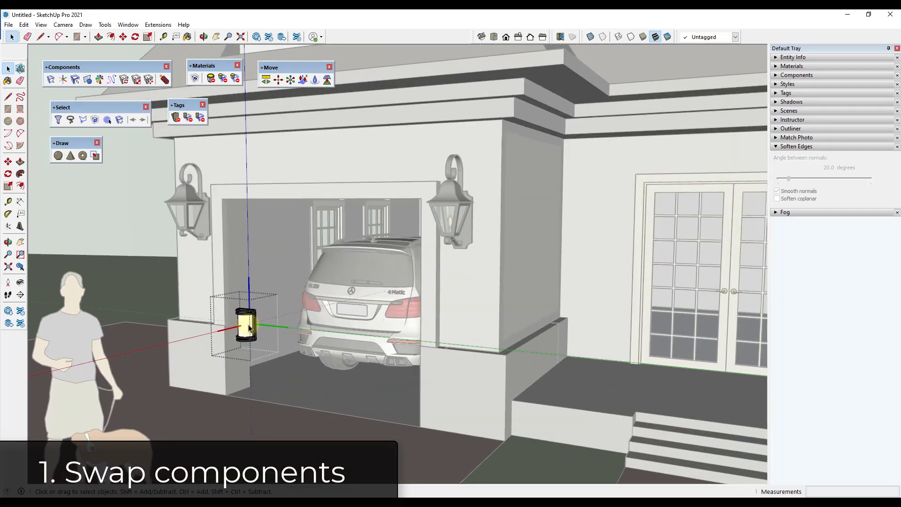
{"action": "left_click", "coordinate": [458, 237]}
{"action": "scroll", "coordinate": [462, 338], "scroll_direction": "down", "scroll_amount": 1}
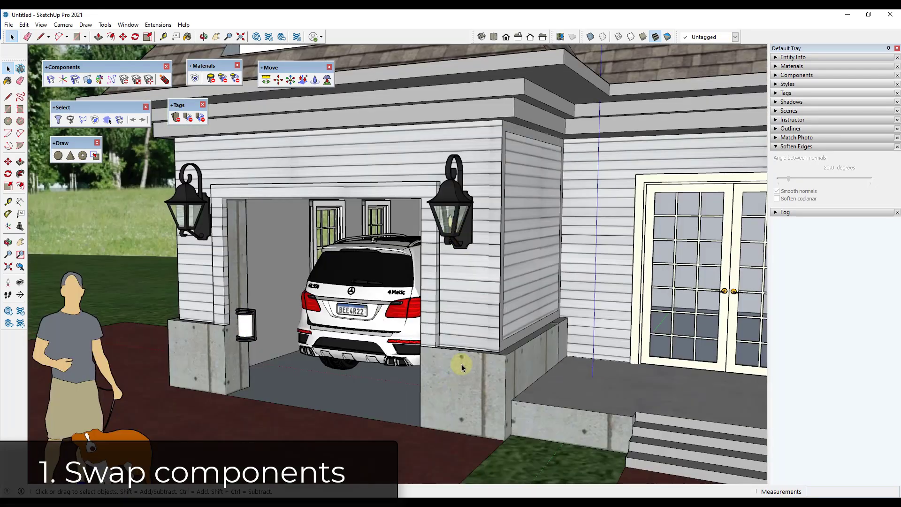
{"action": "scroll", "coordinate": [353, 313], "scroll_direction": "down", "scroll_amount": 2}
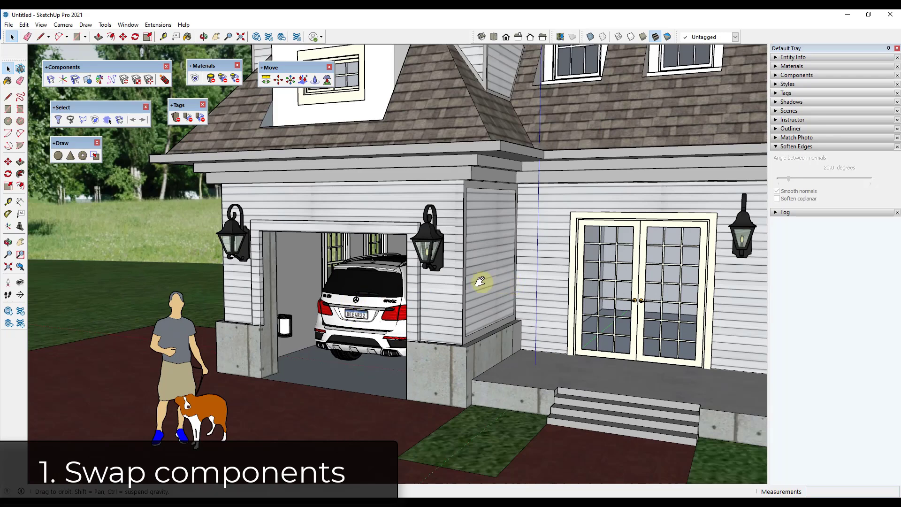
{"action": "middle_click_drag", "start_coordinate": [500, 283], "coordinate": [475, 281], "text": "shift"}
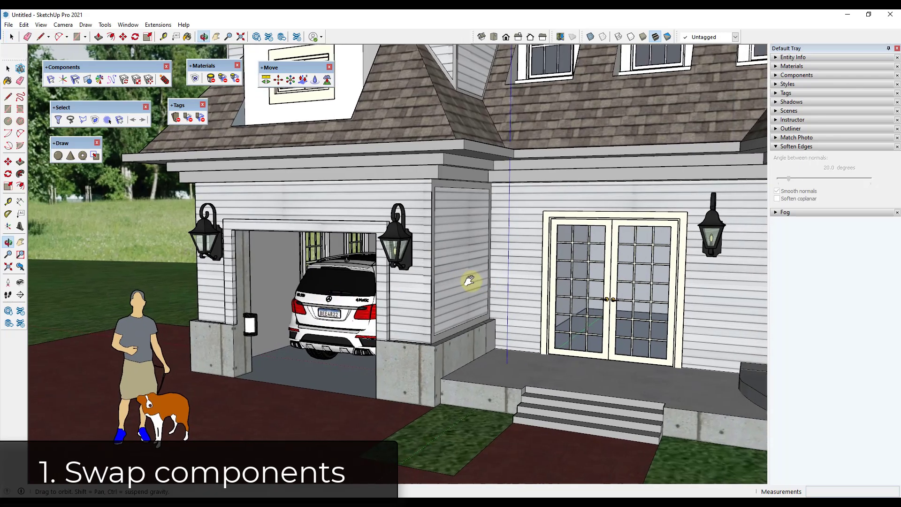
Select the two garage lanterns and the lantern beside the French doors as targets for Replace Component+.
{"action": "left_click", "coordinate": [74, 80]}
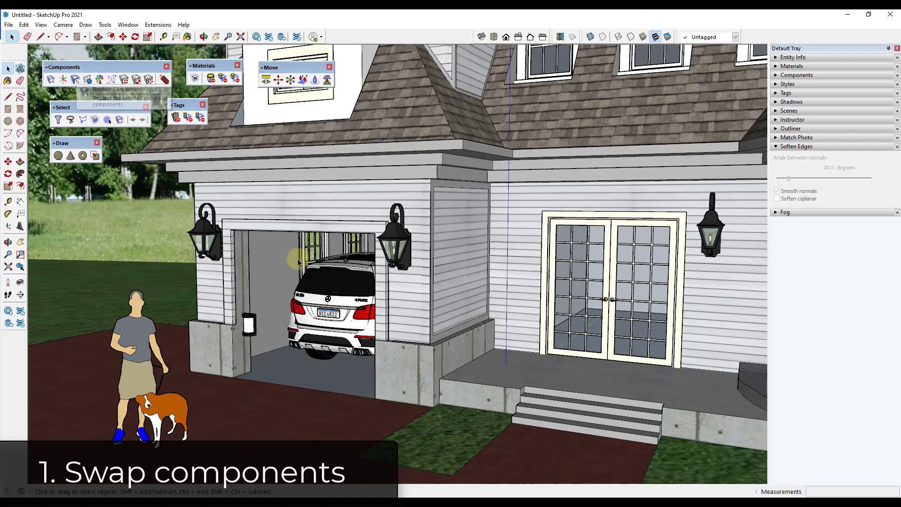
{"action": "left_click", "coordinate": [394, 247]}
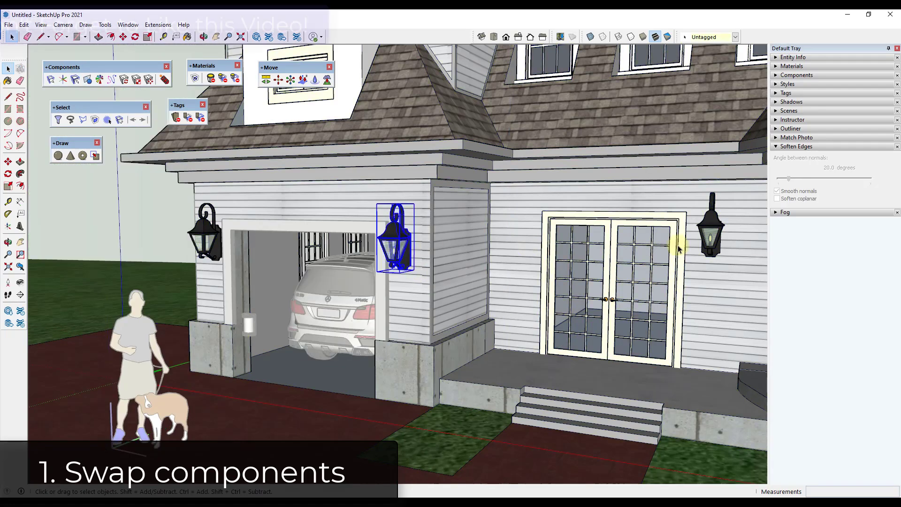
{"action": "left_click", "coordinate": [710, 230]}
{"action": "left_click", "coordinate": [222, 236]}
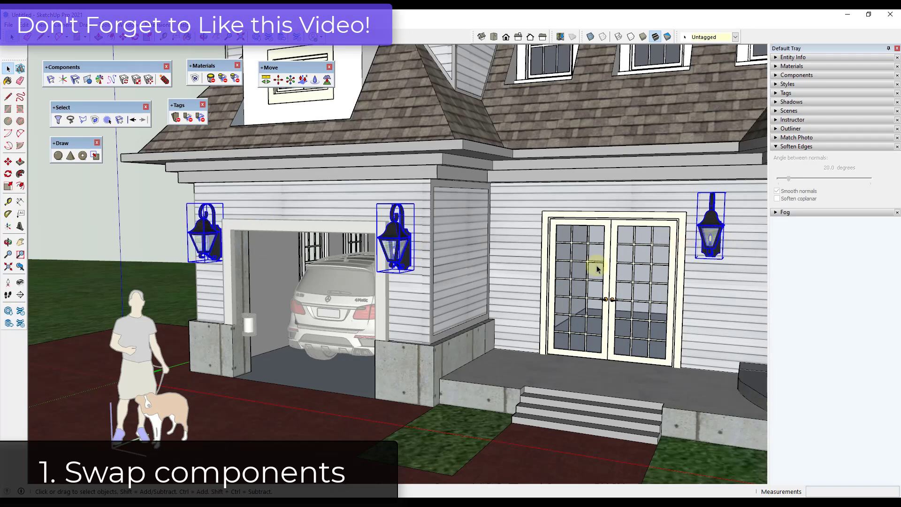
{"action": "left_click", "coordinate": [76, 82]}
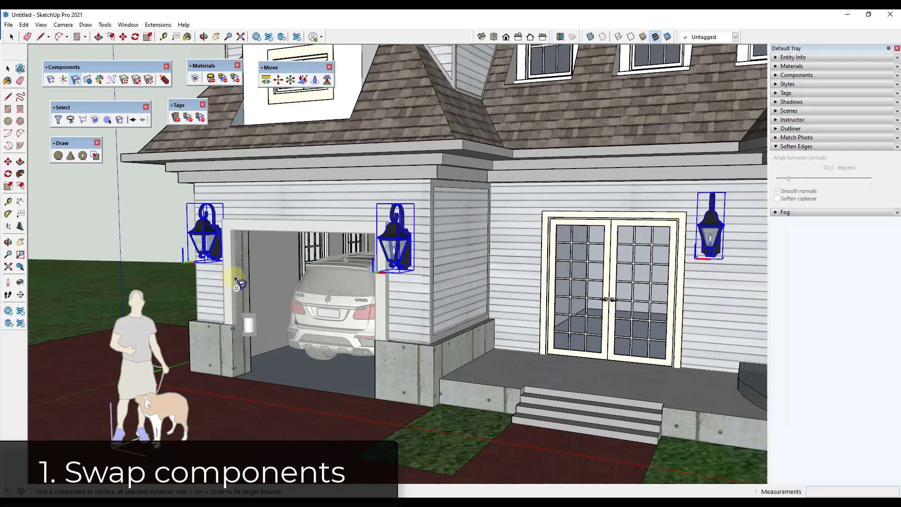
Close the nested components of the house while keeping Replace Component+ active for the chosen lanterns.
{"action": "right_click", "coordinate": [140, 200]}
{"action": "left_click", "coordinate": [155, 205]}
{"action": "scroll", "coordinate": [448, 318], "scroll_direction": "down", "scroll_amount": 3}
{"action": "middle_click_drag", "start_coordinate": [490, 320], "coordinate": [246, 323]}
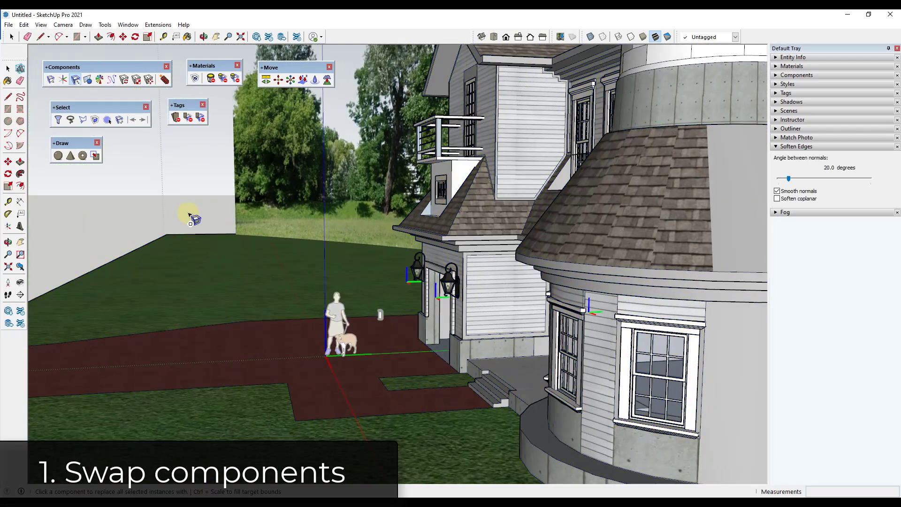
{"action": "right_click", "coordinate": [189, 203]}
{"action": "left_click", "coordinate": [210, 209]}
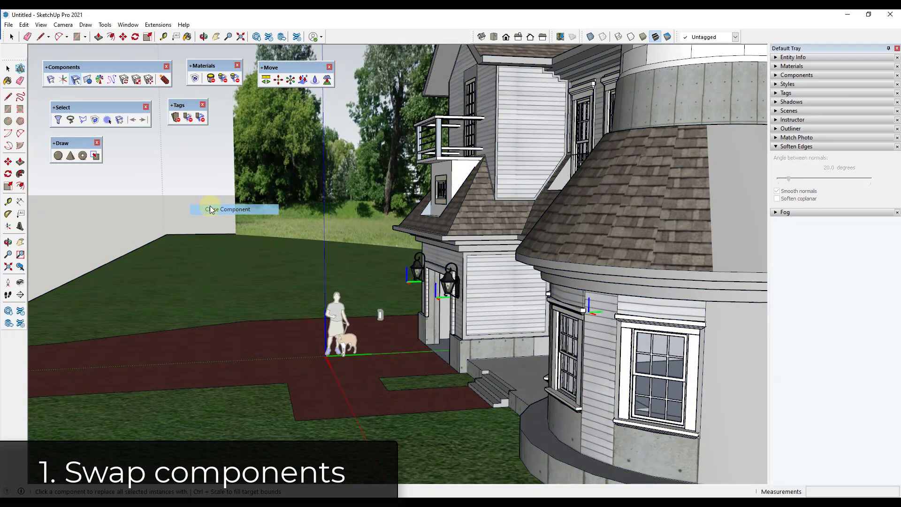
{"action": "middle_click_drag", "start_coordinate": [443, 303], "coordinate": [425, 338]}
{"action": "scroll", "coordinate": [511, 352], "scroll_direction": "up", "scroll_amount": 3}
{"action": "scroll", "coordinate": [511, 351], "scroll_direction": "up", "scroll_amount": 2}
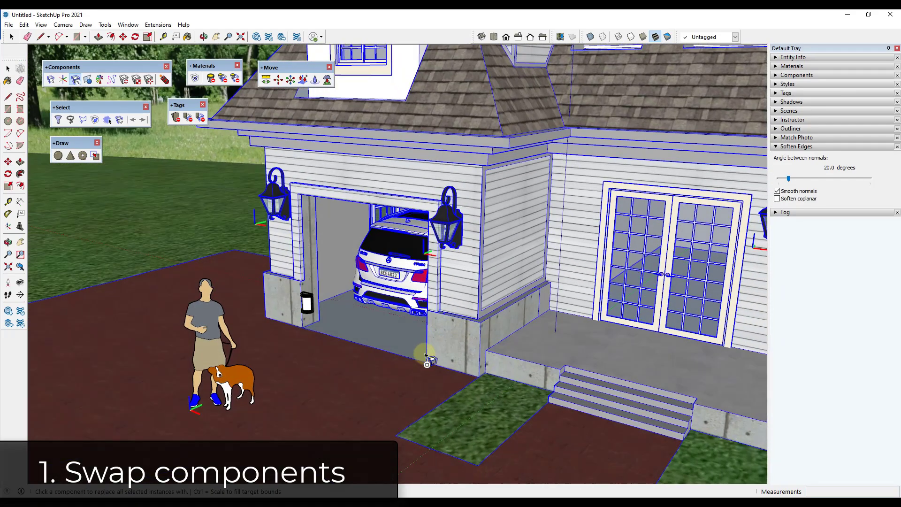
{"action": "key", "text": "Escape"}
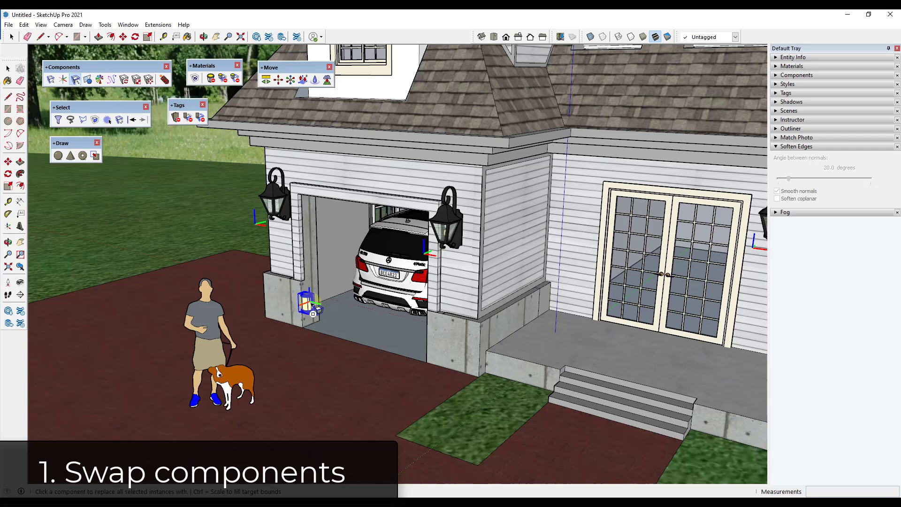
Try replacing the chosen lanterns with the cylindrical light near the garage opening, and undo the swap.
{"action": "left_click", "coordinate": [311, 307]}
{"action": "scroll", "coordinate": [446, 232], "scroll_direction": "up", "scroll_amount": 3}
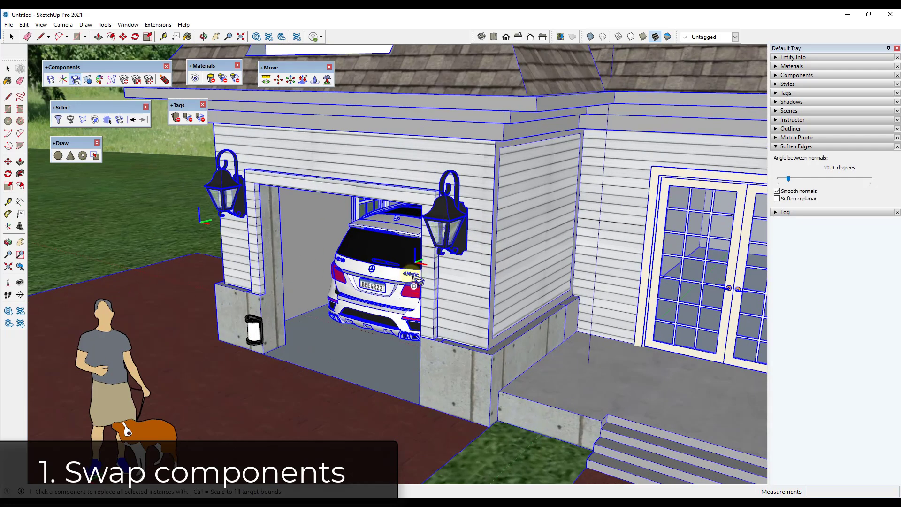
{"action": "scroll", "coordinate": [413, 280], "scroll_direction": "up", "scroll_amount": 2}
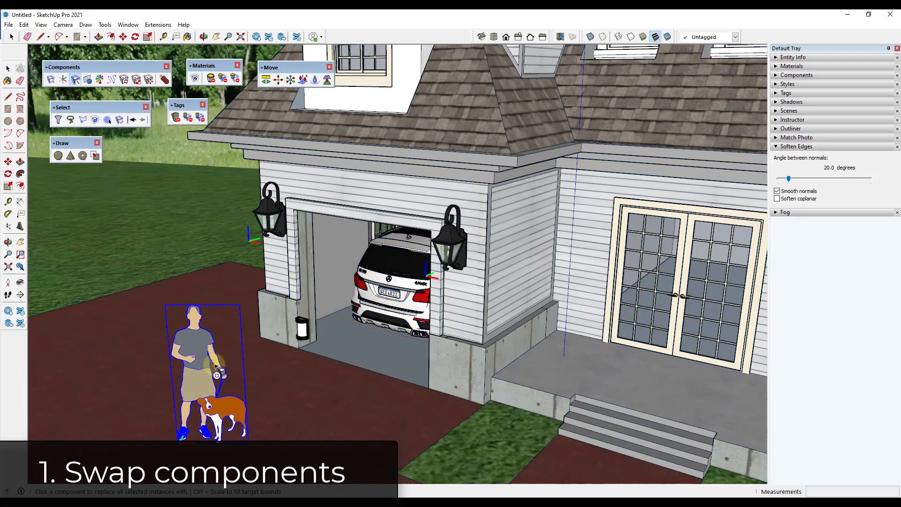
{"action": "left_click", "coordinate": [305, 330]}
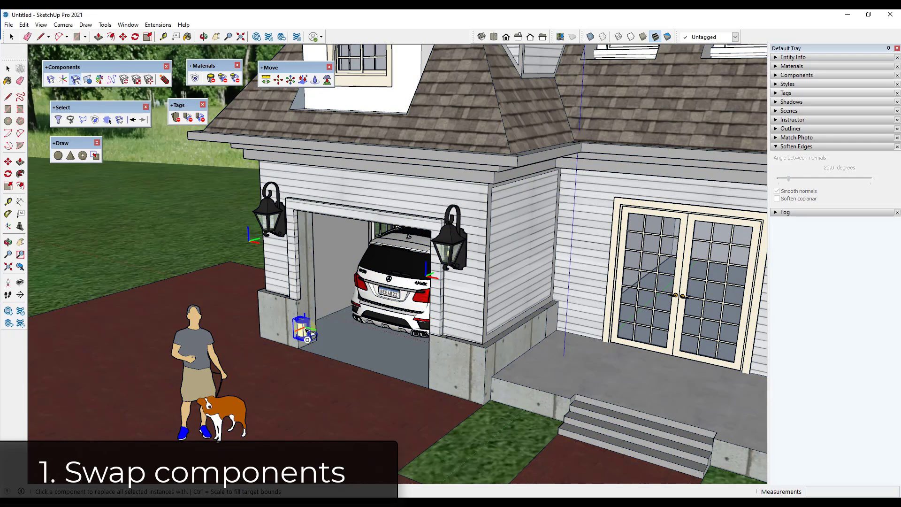
{"action": "left_click", "coordinate": [462, 255]}
{"action": "mouse_move", "coordinate": [459, 257]}
{"action": "middle_mouse_down"}
{"action": "mouse_move", "coordinate": [507, 252]}
{"action": "mouse_move", "coordinate": [469, 250]}
{"action": "middle_mouse_up"}
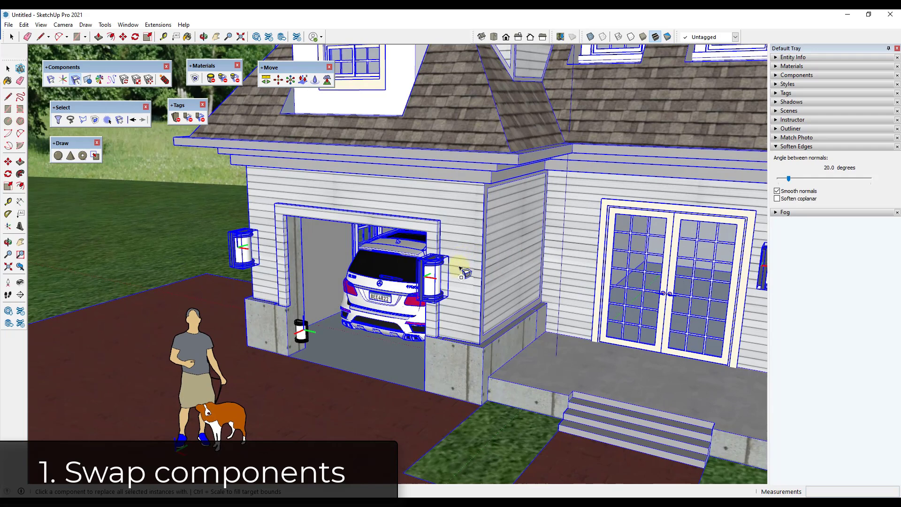
{"action": "key", "text": "ctrl+z"}
{"action": "key", "text": "space"}
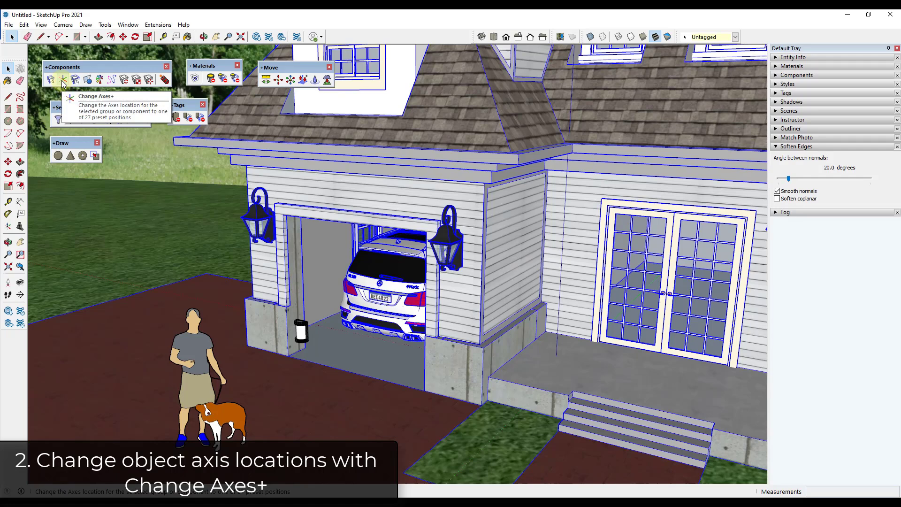
Within the nested house component, move the axes of the lantern nearest the porch to its back-face centre with Change Axes+.
{"action": "scroll", "coordinate": [438, 257], "scroll_direction": "up", "scroll_amount": 3}
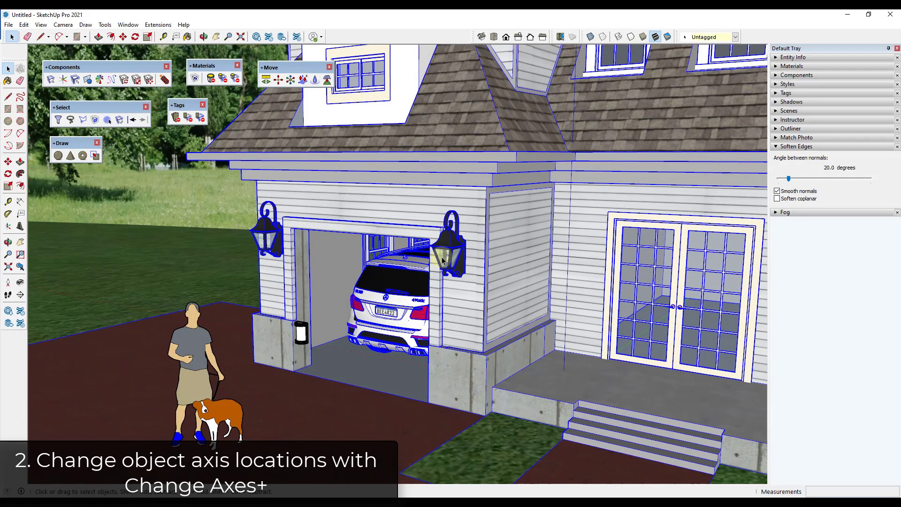
{"action": "double_click", "coordinate": [451, 254]}
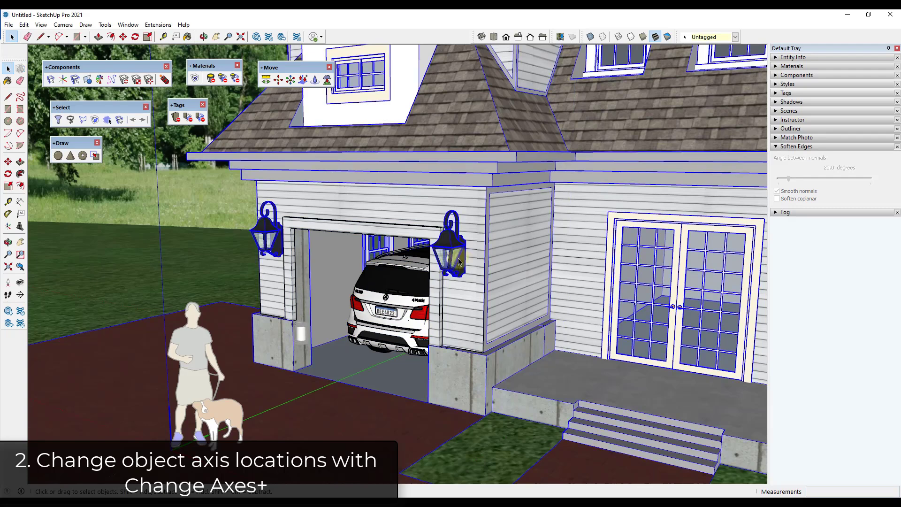
{"action": "double_click", "coordinate": [451, 256]}
{"action": "left_click", "coordinate": [462, 257]}
{"action": "scroll", "coordinate": [463, 253], "scroll_direction": "up", "scroll_amount": 3}
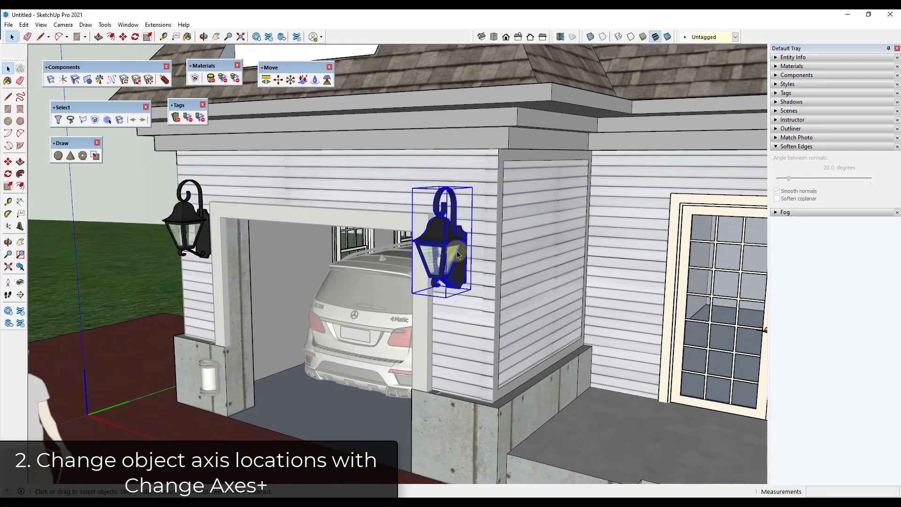
{"action": "mouse_move", "coordinate": [458, 255]}
{"action": "middle_mouse_down"}
{"action": "mouse_move", "coordinate": [375, 253]}
{"action": "mouse_move", "coordinate": [479, 257]}
{"action": "mouse_move", "coordinate": [472, 261]}
{"action": "middle_mouse_up"}
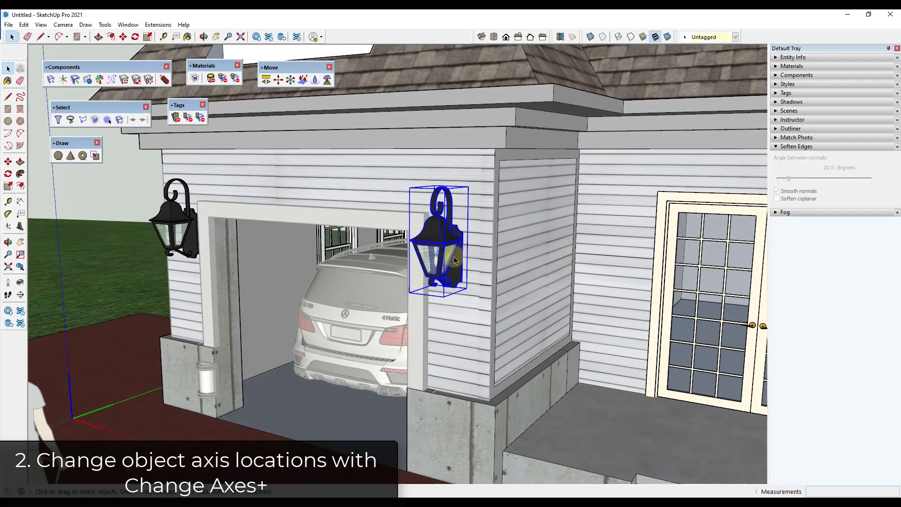
{"action": "left_click", "coordinate": [63, 80]}
{"action": "middle_click_drag", "start_coordinate": [435, 244], "coordinate": [362, 253]}
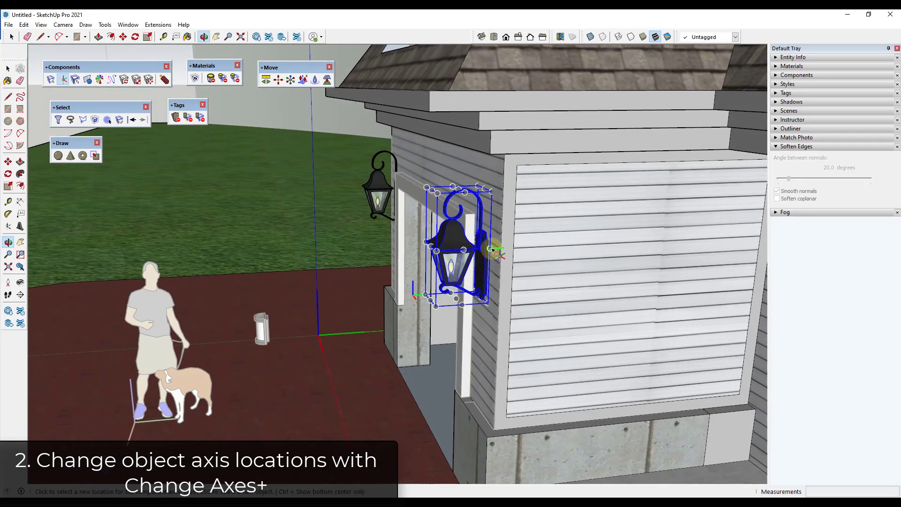
{"action": "mouse_move", "coordinate": [539, 263]}
{"action": "middle_mouse_down"}
{"action": "mouse_move", "coordinate": [555, 255]}
{"action": "mouse_move", "coordinate": [531, 258]}
{"action": "middle_mouse_up"}
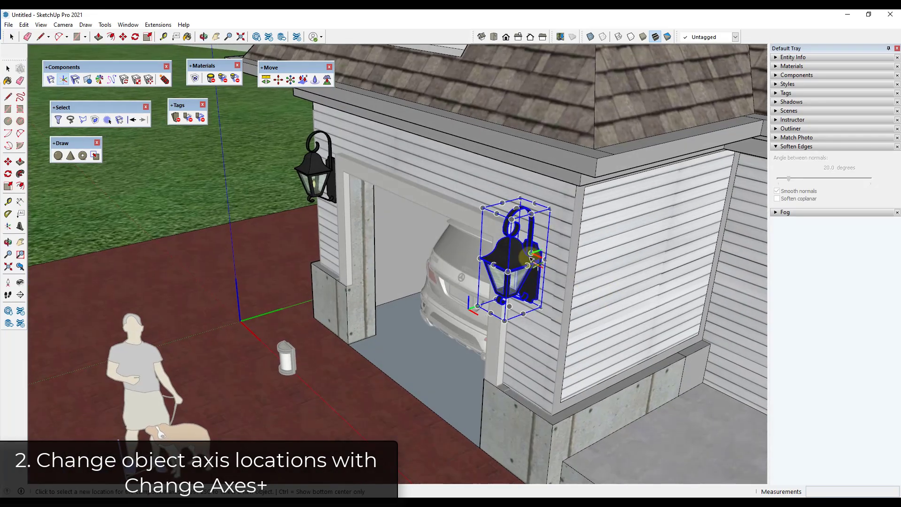
{"action": "left_click", "coordinate": [534, 254]}
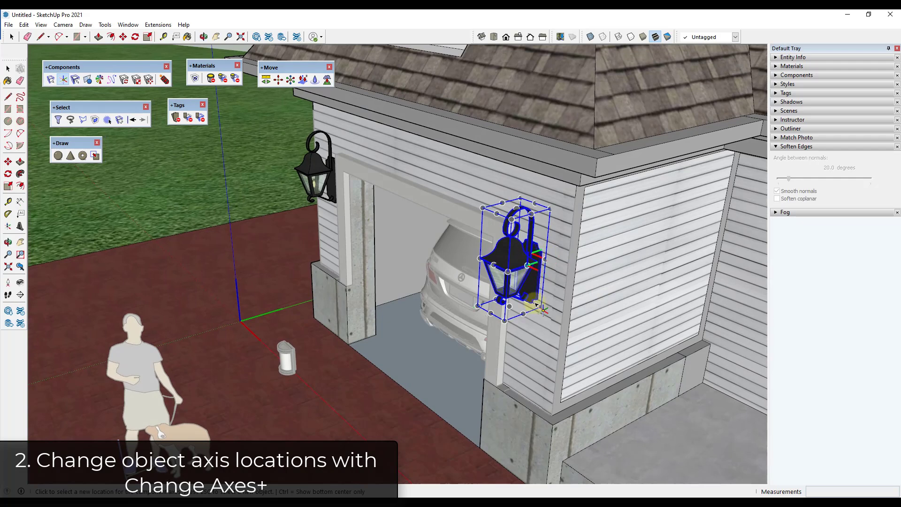
{"action": "key", "text": "space"}
Examine the axes location in the two garage lanterns and check the matching lantern beside the French doors.
{"action": "double_click", "coordinate": [533, 280]}
{"action": "middle_click_drag", "start_coordinate": [531, 274], "coordinate": [529, 269]}
{"action": "left_click", "coordinate": [327, 192]}
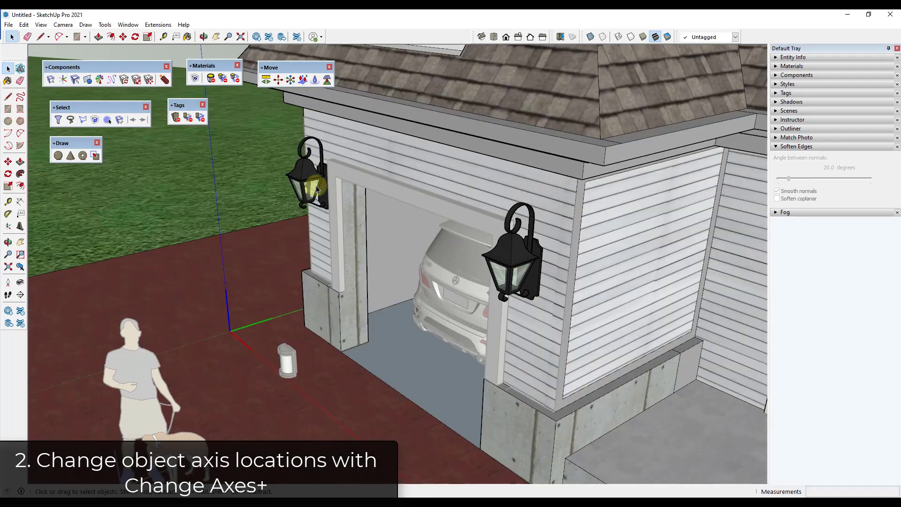
{"action": "double_click", "coordinate": [326, 188]}
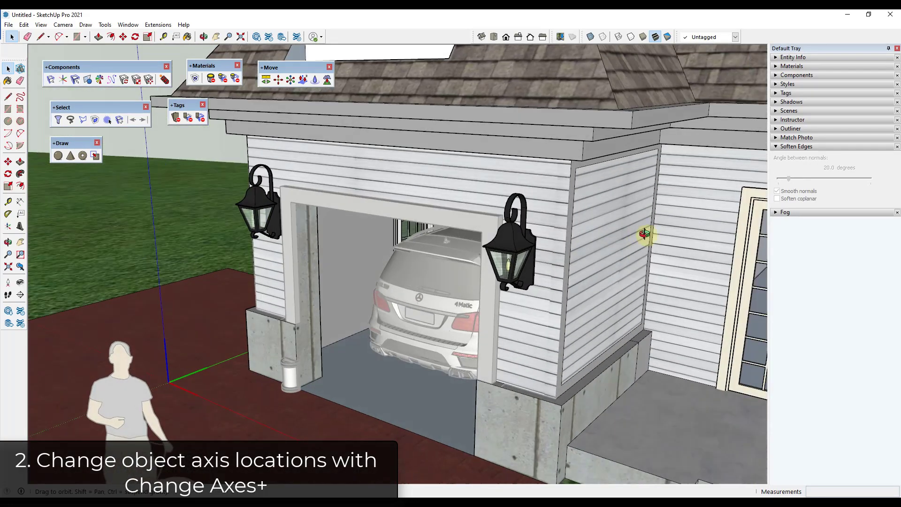
{"action": "middle_click_drag", "start_coordinate": [644, 235], "coordinate": [592, 228]}
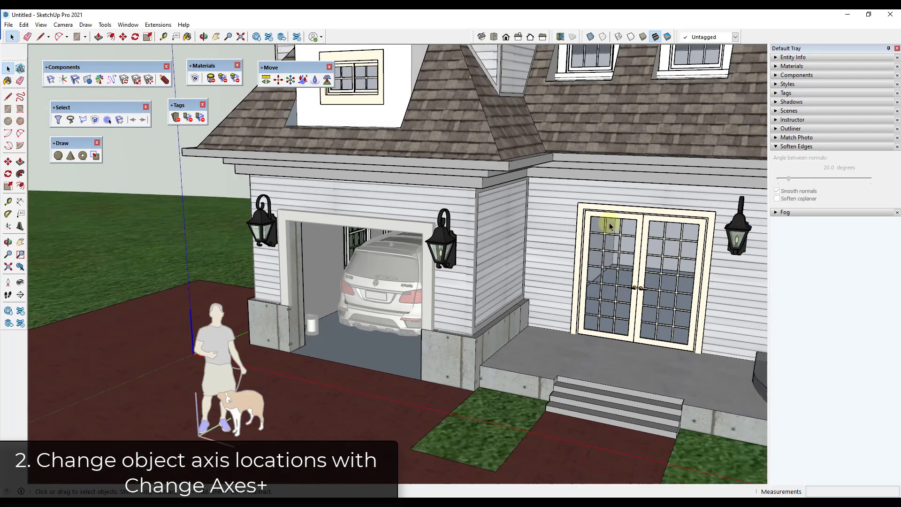
{"action": "left_click", "coordinate": [440, 246]}
{"action": "left_click", "coordinate": [744, 232]}
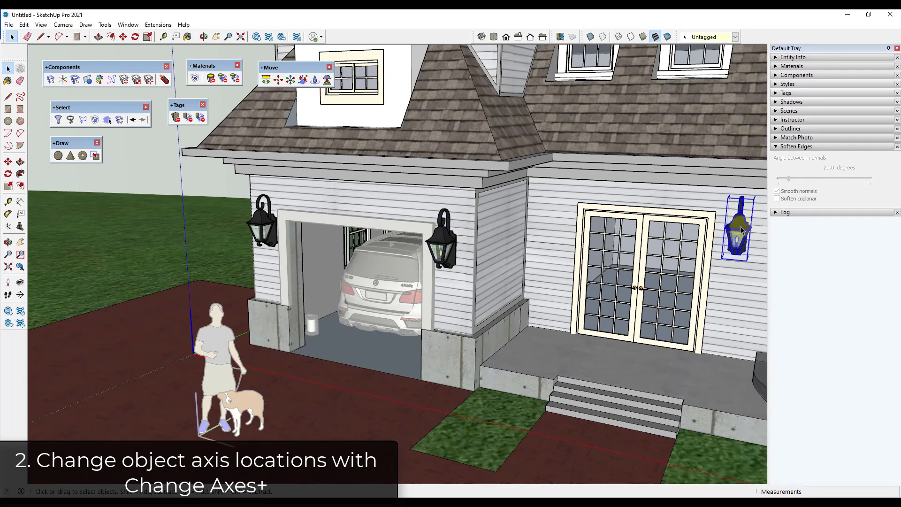
{"action": "middle_click_drag", "start_coordinate": [564, 259], "coordinate": [462, 263]}
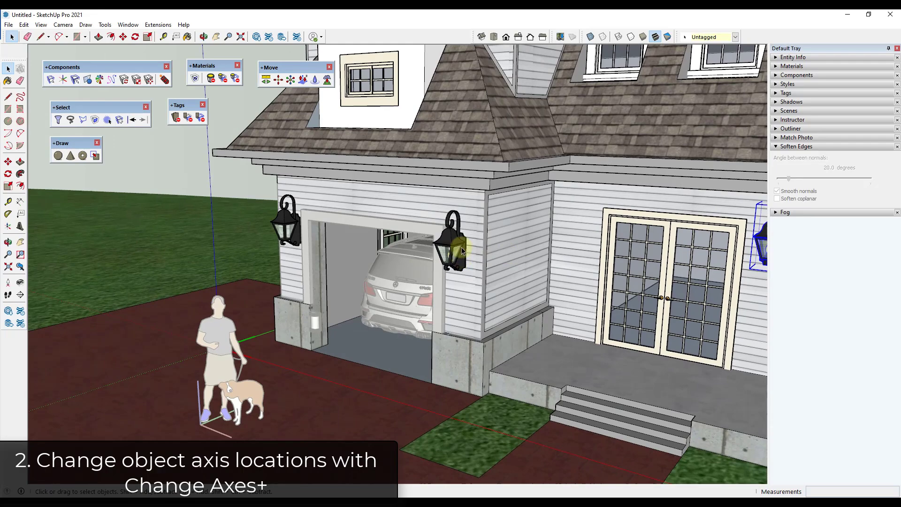
{"action": "scroll", "coordinate": [462, 251], "scroll_direction": "up", "scroll_amount": 4}
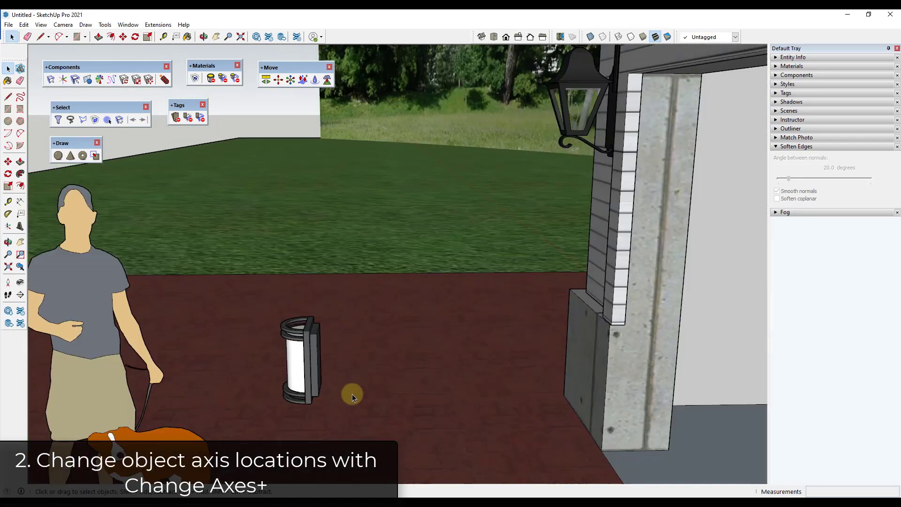
{"action": "scroll", "coordinate": [349, 388], "scroll_direction": "down", "scroll_amount": 4}
{"action": "middle_click_drag", "start_coordinate": [345, 379], "coordinate": [495, 290]}
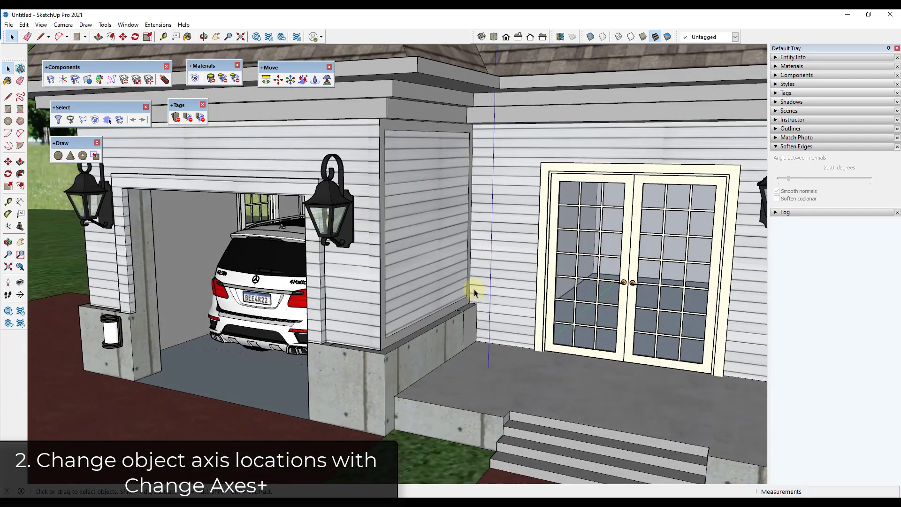
Within the nested house component, select both garage lanterns and the matching lantern beside the French doors.
{"action": "scroll", "coordinate": [495, 290], "scroll_direction": "down", "scroll_amount": 2}
{"action": "double_click", "coordinate": [382, 241]}
{"action": "left_click", "coordinate": [382, 240]}
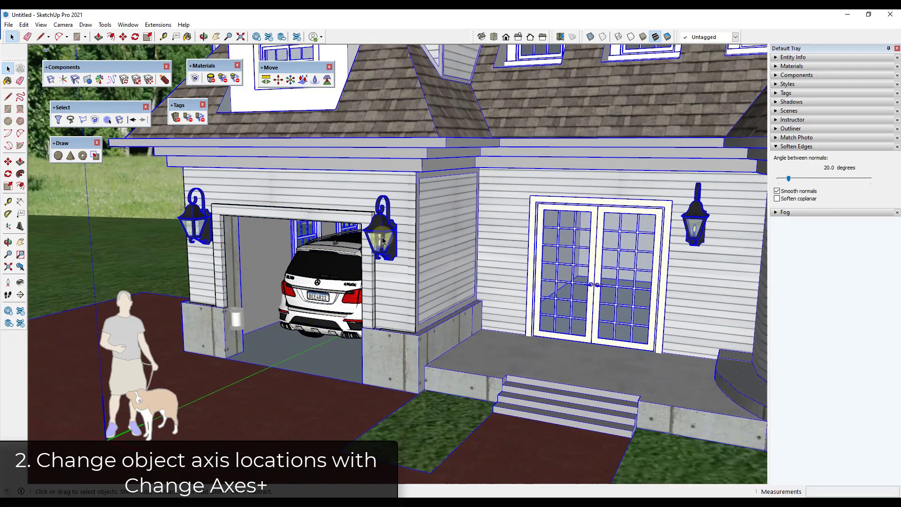
{"action": "double_click", "coordinate": [382, 240]}
{"action": "left_click", "coordinate": [382, 237]}
{"action": "left_click", "coordinate": [699, 217], "text": "ctrl"}
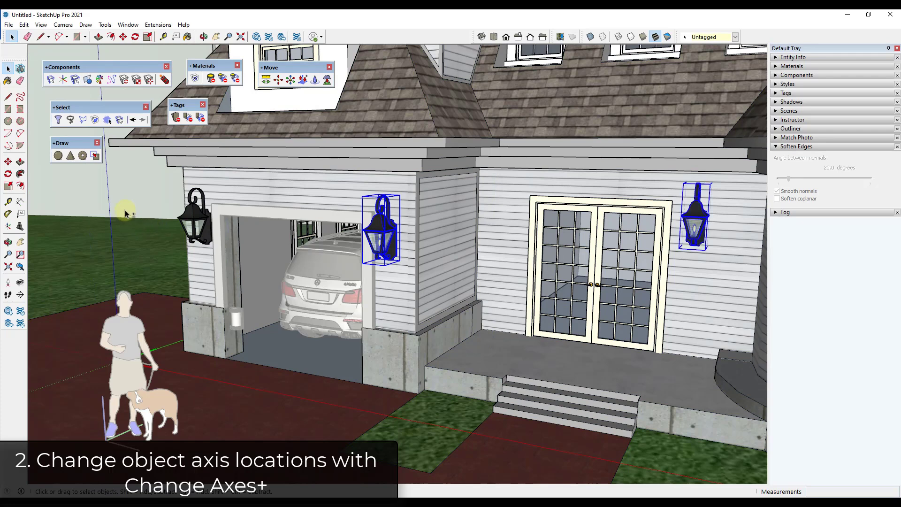
{"action": "left_click", "coordinate": [195, 221], "text": "ctrl"}
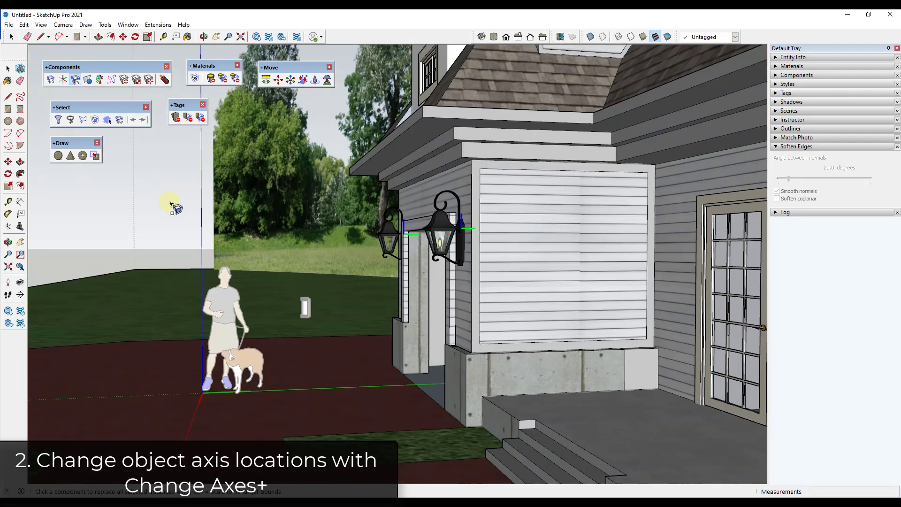
Replace the selected lanterns with the cylindrical light near the garage opening using Replace Component+.
{"action": "right_click", "coordinate": [174, 203]}
{"action": "left_click", "coordinate": [209, 208]}
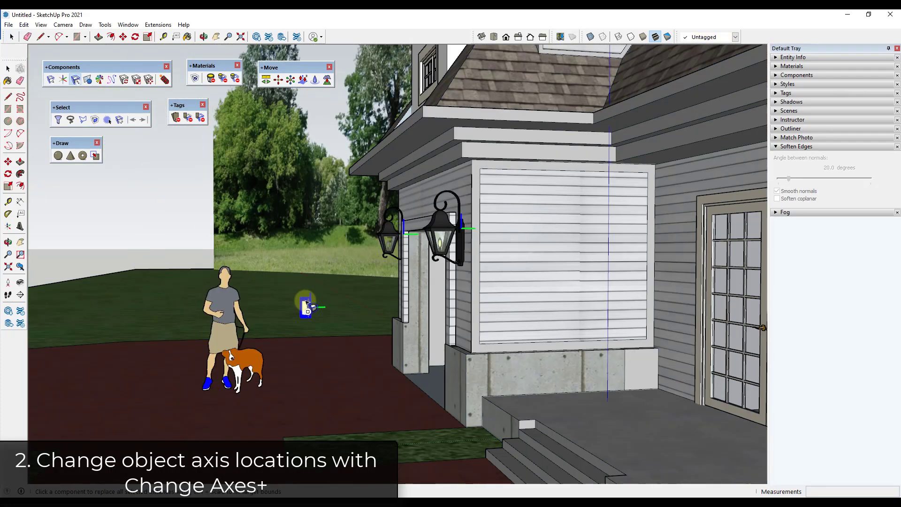
{"action": "left_click", "coordinate": [307, 305]}
{"action": "middle_click_drag", "start_coordinate": [408, 335], "coordinate": [577, 326]}
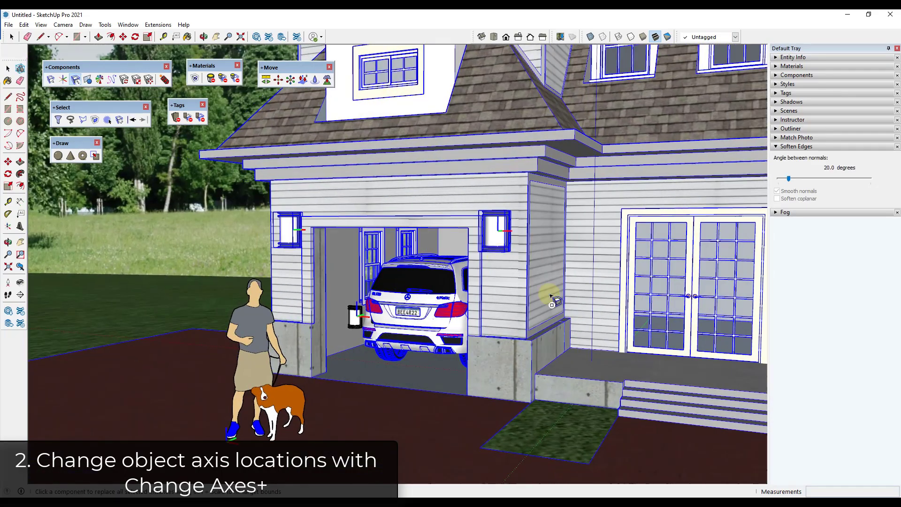
Examine how the replaced lights sit against the garage wall and inspect the axes inside the one nearest the porch.
{"action": "scroll", "coordinate": [516, 238], "scroll_direction": "up", "scroll_amount": 1}
{"action": "middle_click_drag", "start_coordinate": [516, 241], "coordinate": [418, 256]}
{"action": "scroll", "coordinate": [556, 226], "scroll_direction": "up", "scroll_amount": 2}
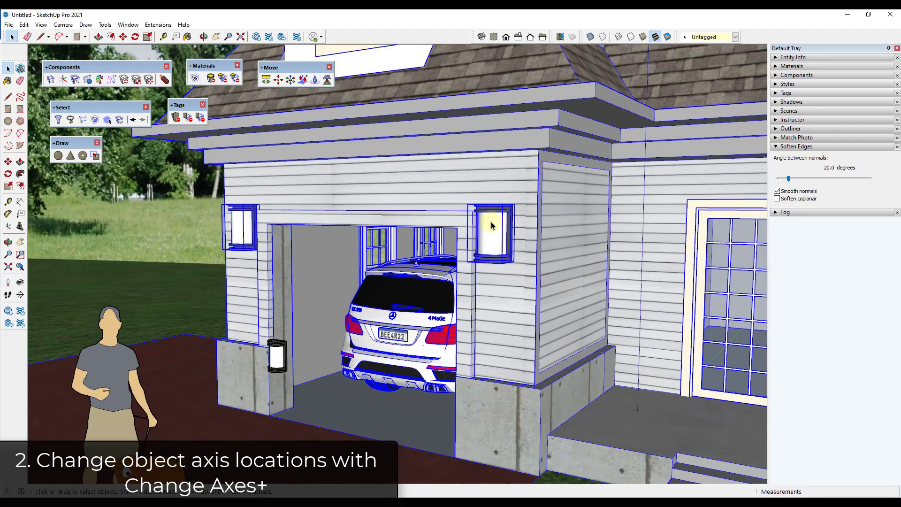
{"action": "double_click", "coordinate": [495, 232]}
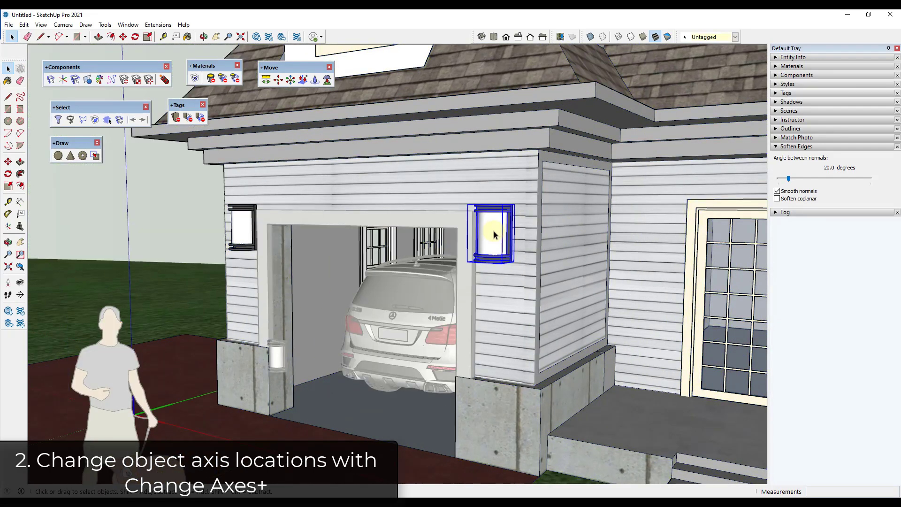
{"action": "double_click", "coordinate": [498, 237]}
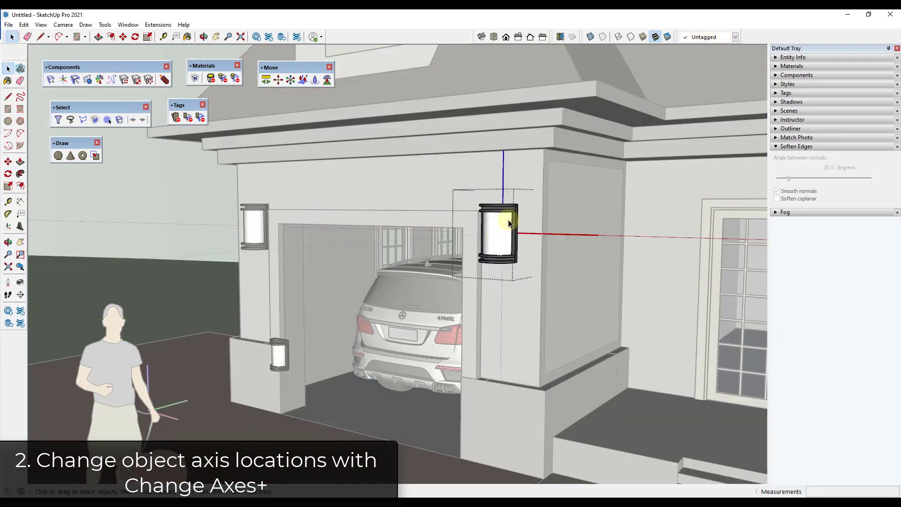
{"action": "middle_click_drag", "start_coordinate": [510, 240], "coordinate": [578, 237]}
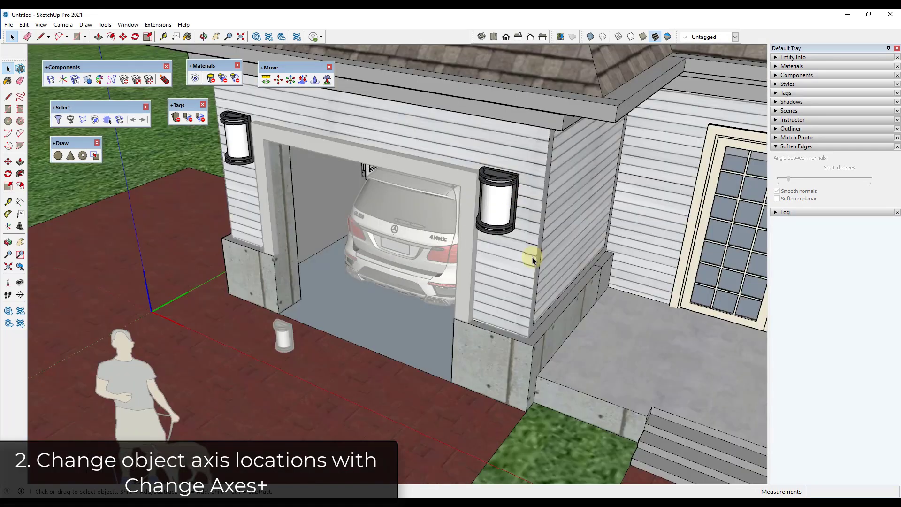
{"action": "middle_click_drag", "start_coordinate": [521, 267], "coordinate": [539, 173]}
{"action": "scroll", "coordinate": [538, 175], "scroll_direction": "up", "scroll_amount": 2}
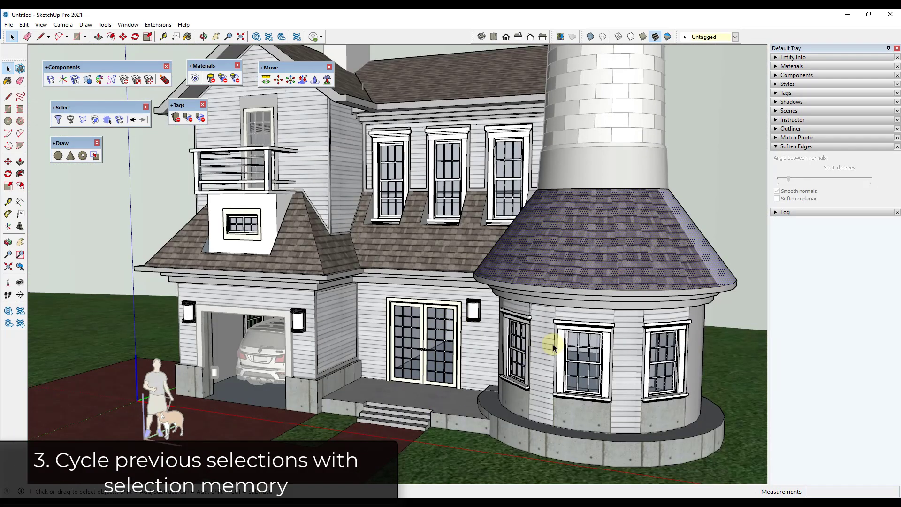
Select the small garage dormer window, the three upper windows, the French doors and the three round-tower windows together.
{"action": "left_click", "coordinate": [255, 227]}
{"action": "left_click", "coordinate": [392, 169], "text": "shift"}
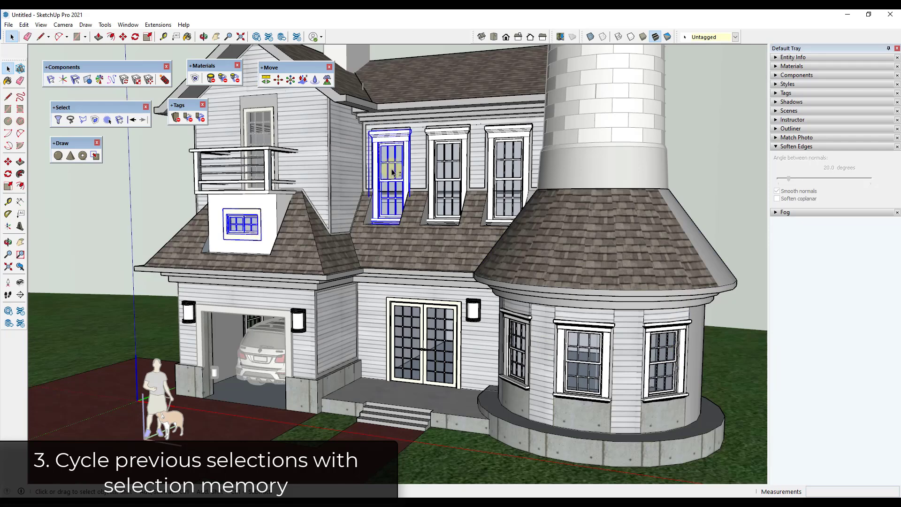
{"action": "left_click", "coordinate": [450, 167], "text": "shift"}
{"action": "left_click", "coordinate": [515, 165], "text": "shift"}
{"action": "left_click", "coordinate": [416, 346], "text": "shift"}
{"action": "left_click", "coordinate": [516, 352], "text": "shift"}
{"action": "left_click", "coordinate": [584, 361], "text": "shift"}
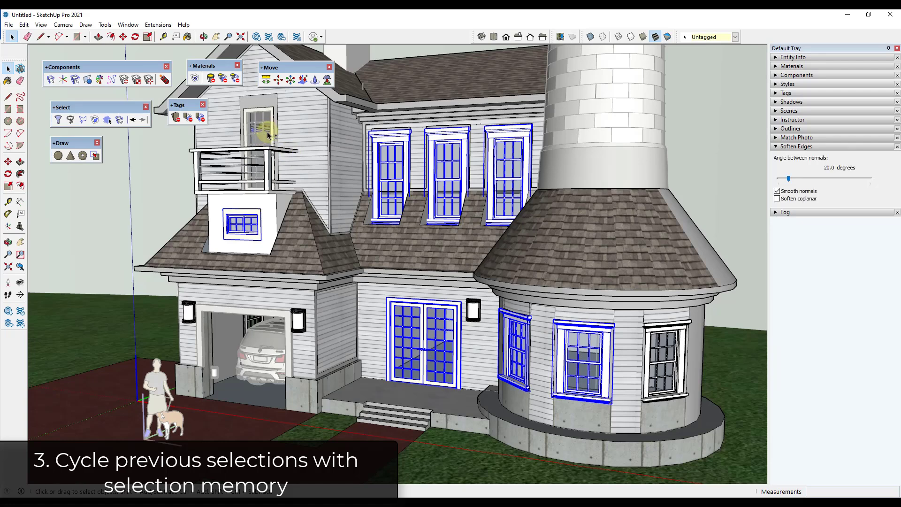
{"action": "left_click", "coordinate": [666, 359], "text": "shift"}
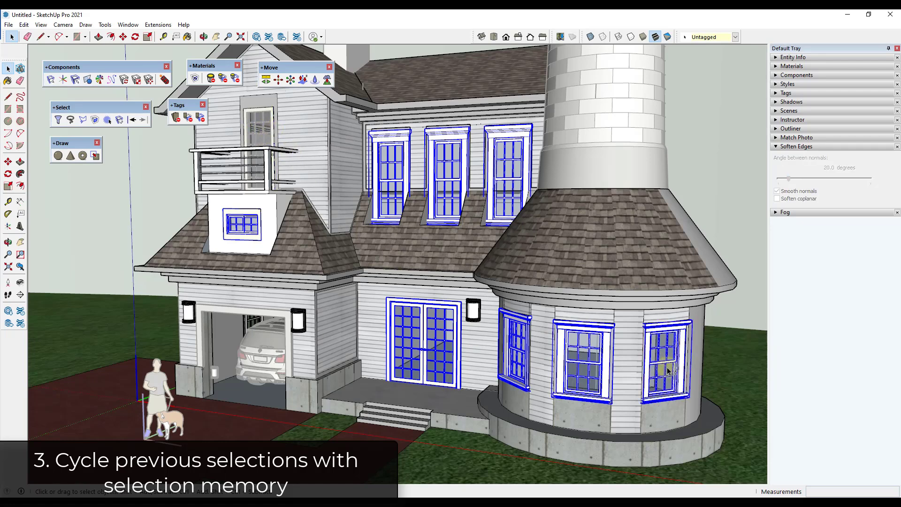
Select the round tower's curved siding wall, and step back through the earlier window selections with Previous Selection.
{"action": "left_click", "coordinate": [700, 347]}
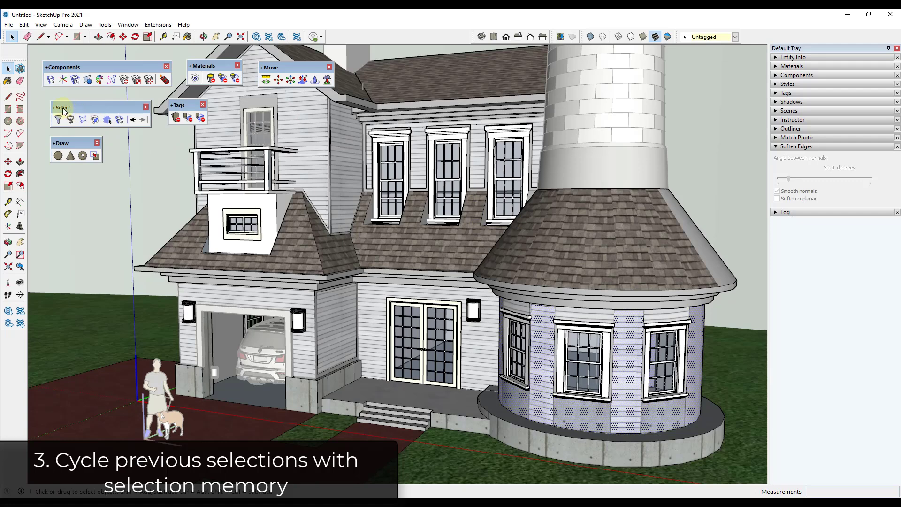
{"action": "left_click", "coordinate": [134, 122]}
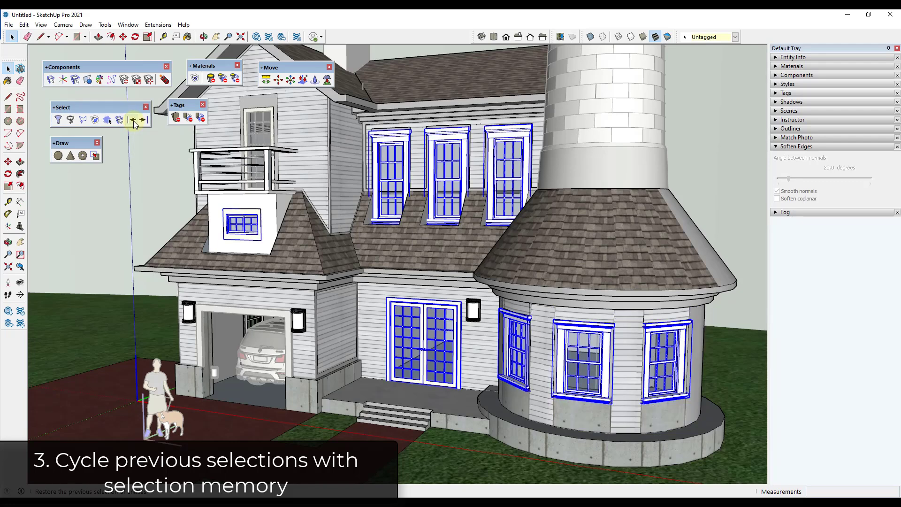
{"action": "left_click", "coordinate": [133, 122]}
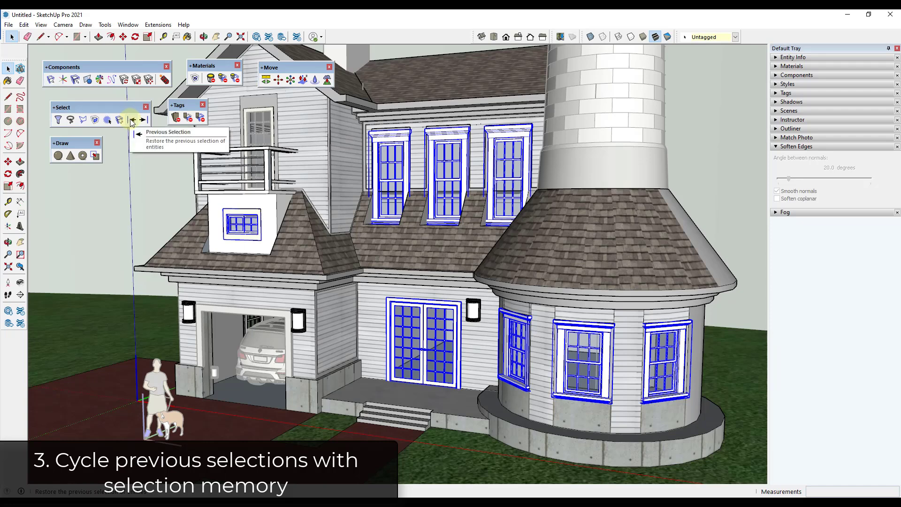
{"action": "left_click", "coordinate": [133, 122]}
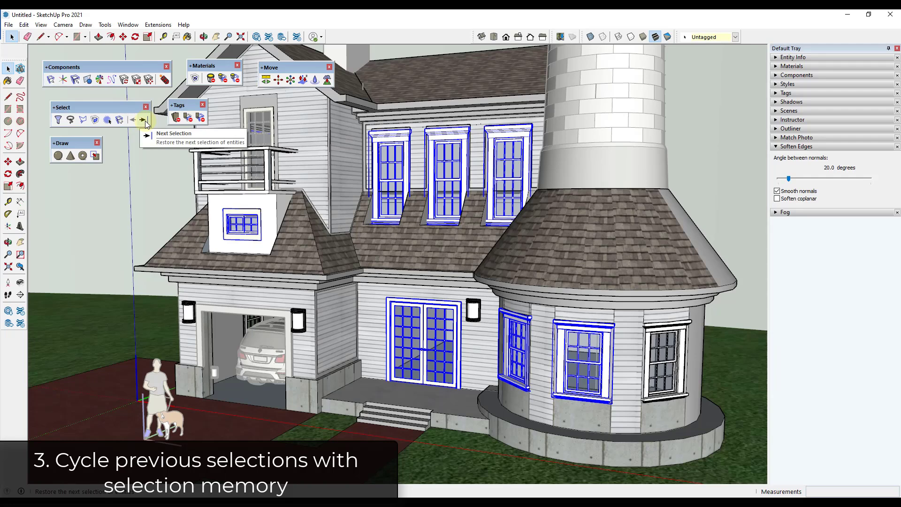
Step forward to the curved wall selection with Next Selection, and switch back and forth once between the last two selections.
{"action": "left_click", "coordinate": [145, 121]}
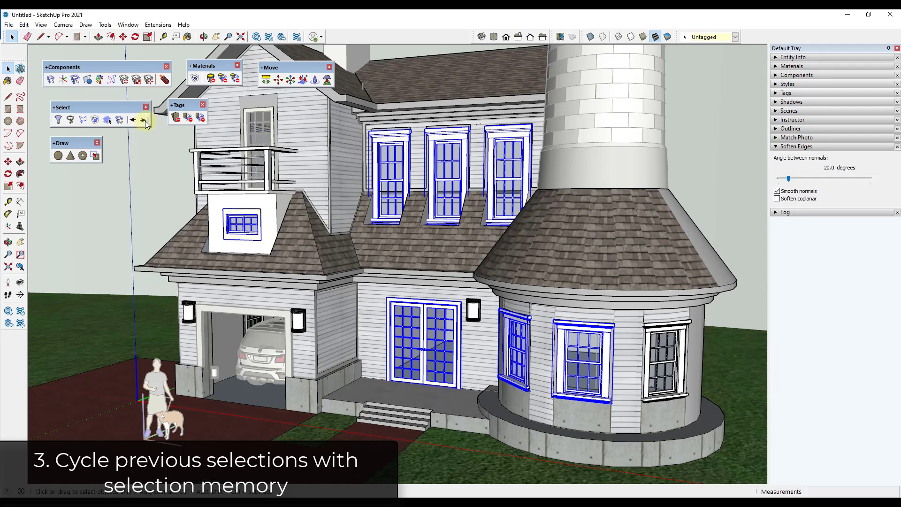
{"action": "left_click", "coordinate": [145, 122]}
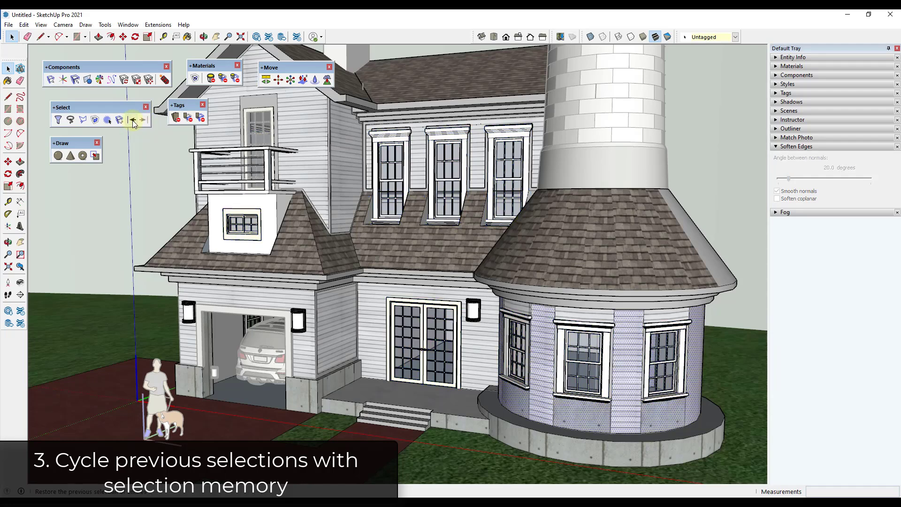
{"action": "left_click", "coordinate": [133, 121]}
{"action": "left_click", "coordinate": [145, 121]}
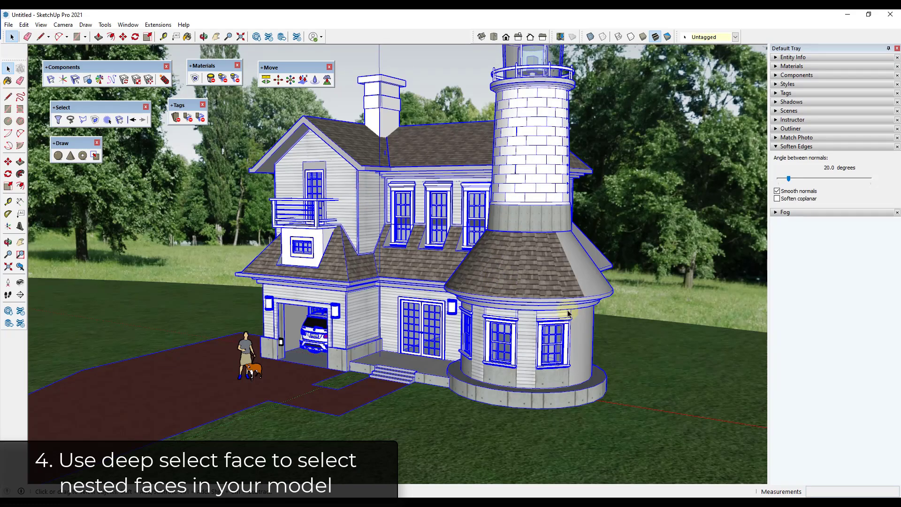
Try reaching the bare part of the tower's conical roof by opening the house's nested components one by one.
{"action": "middle_click_drag", "start_coordinate": [573, 292], "coordinate": [539, 286]}
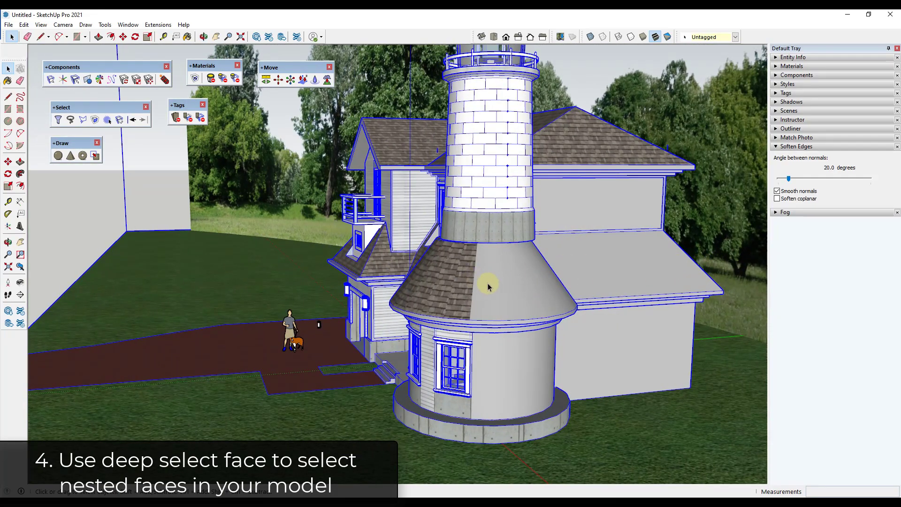
{"action": "middle_click_drag", "start_coordinate": [344, 308], "coordinate": [605, 254]}
{"action": "scroll", "coordinate": [605, 254], "scroll_direction": "up", "scroll_amount": 2}
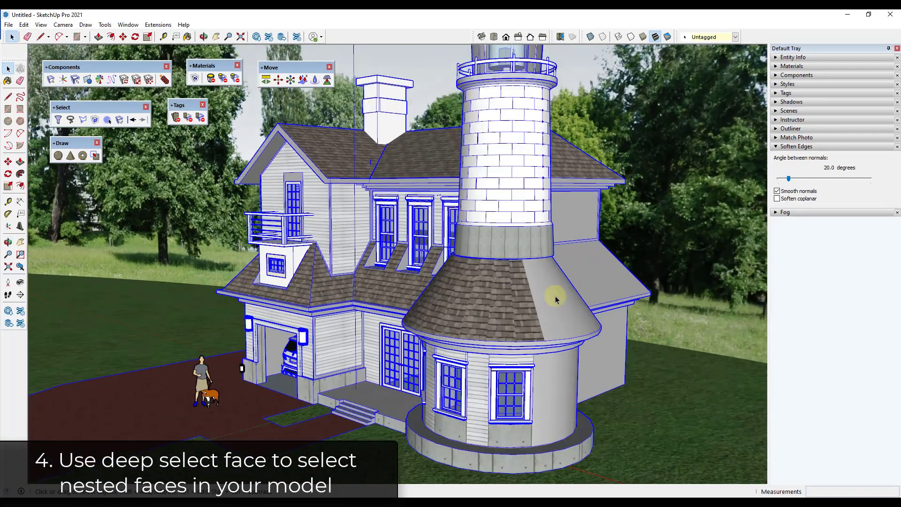
{"action": "left_click", "coordinate": [551, 319]}
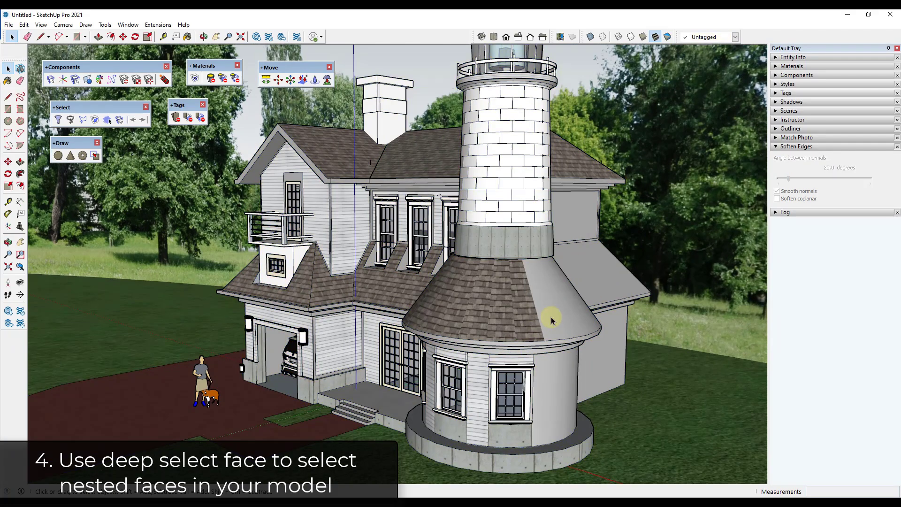
{"action": "double_click", "coordinate": [560, 316]}
{"action": "triple_click", "coordinate": [559, 316]}
{"action": "left_click", "coordinate": [560, 302]}
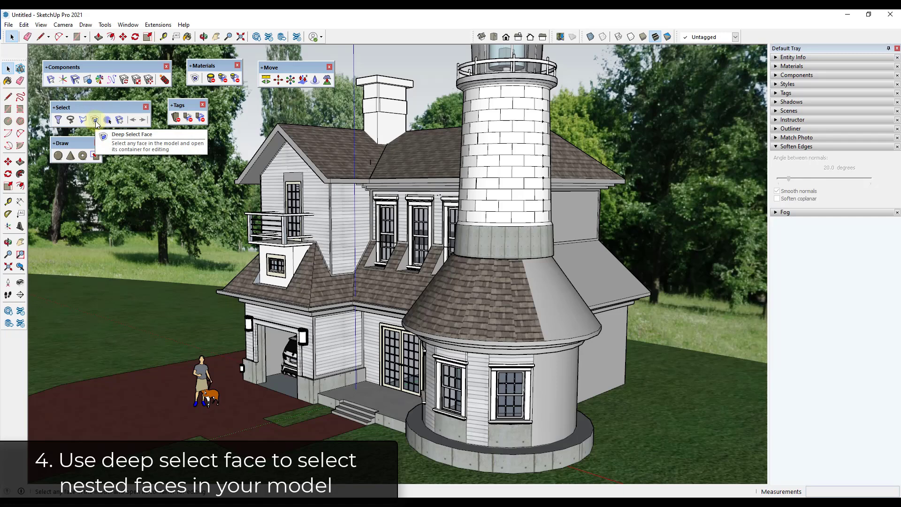
Pick a bare face of the tower's conical roof with Deep Select Face, and extend the selection to the whole curved roof surface.
{"action": "left_click", "coordinate": [96, 121]}
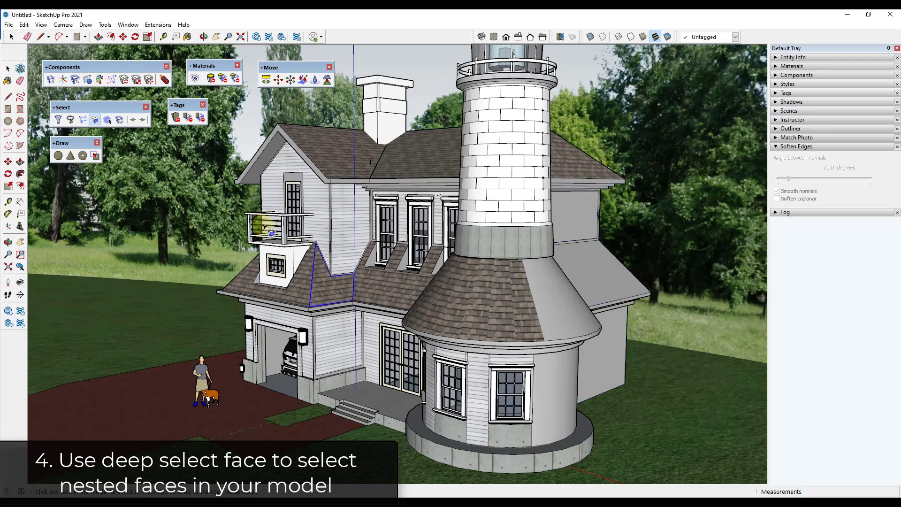
{"action": "left_click", "coordinate": [563, 310]}
{"action": "middle_click_drag", "start_coordinate": [581, 302], "coordinate": [428, 297]}
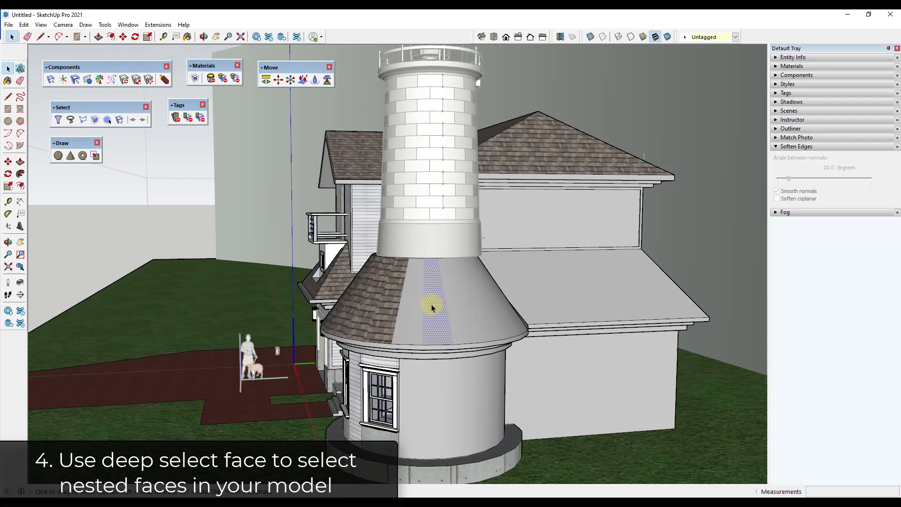
{"action": "left_click", "coordinate": [457, 310]}
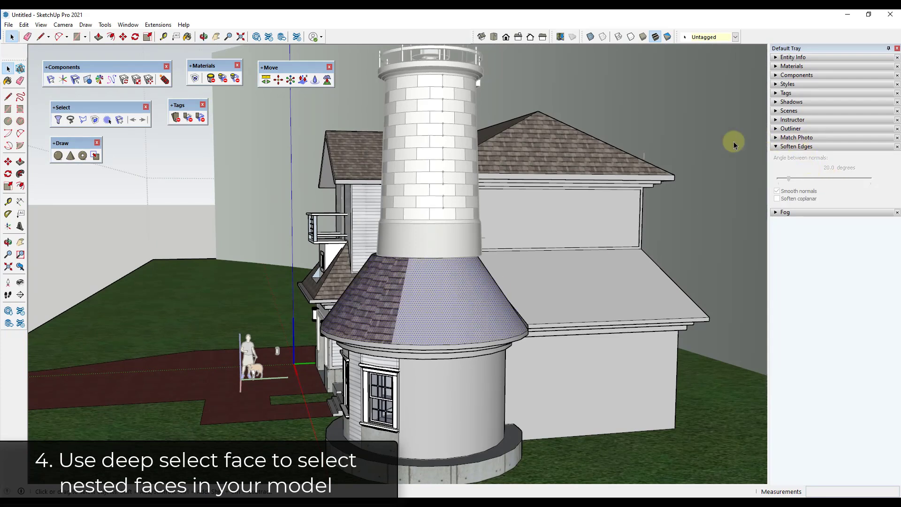
Sample Roofing Shingles Asphalt from the upper roof and paint the tower's conical roof and the adjoining lower side roof with it.
{"action": "left_click", "coordinate": [791, 67]}
{"action": "left_click", "coordinate": [895, 112]}
{"action": "left_click", "coordinate": [538, 158]}
{"action": "left_click", "coordinate": [443, 298]}
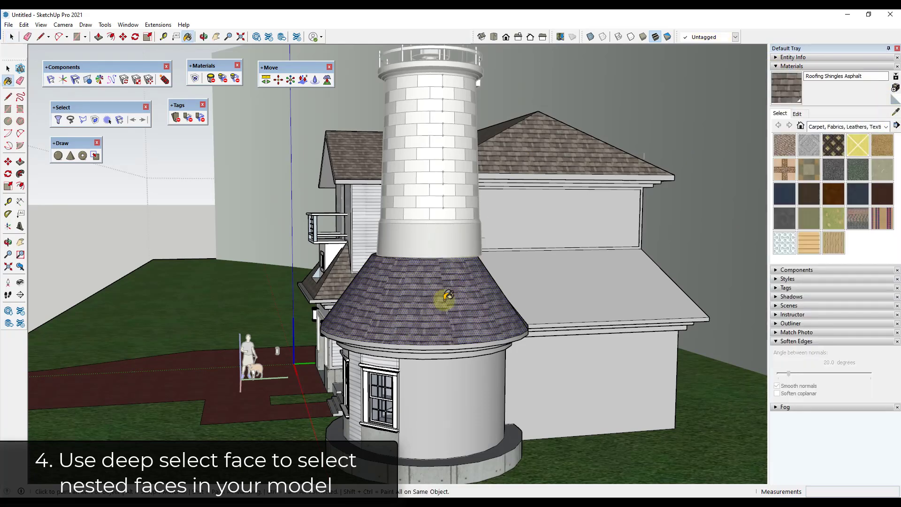
{"action": "left_click", "coordinate": [567, 281]}
{"action": "middle_click_drag", "start_coordinate": [543, 308], "coordinate": [678, 309]}
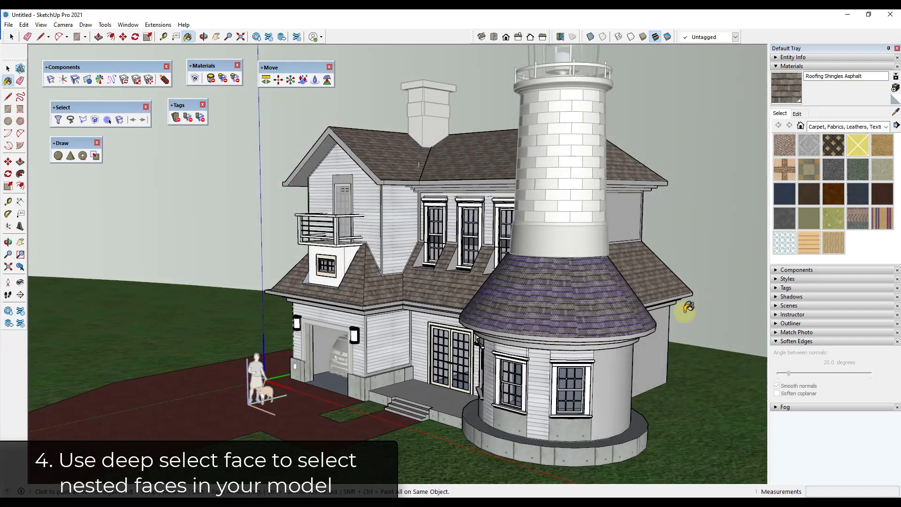
{"action": "scroll", "coordinate": [678, 309], "scroll_direction": "up", "scroll_amount": 3}
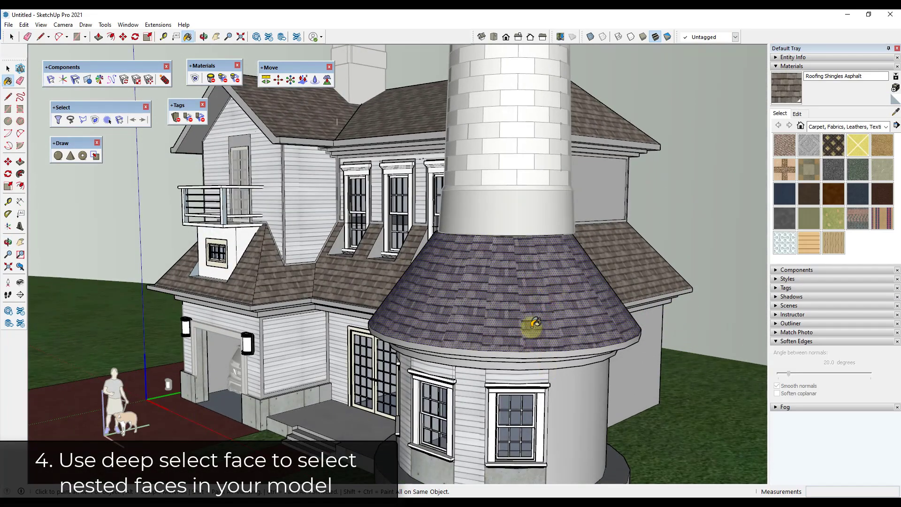
{"action": "mouse_move", "coordinate": [587, 328]}
{"action": "middle_mouse_down"}
{"action": "mouse_move", "coordinate": [565, 312]}
{"action": "mouse_move", "coordinate": [611, 308]}
{"action": "middle_mouse_up"}
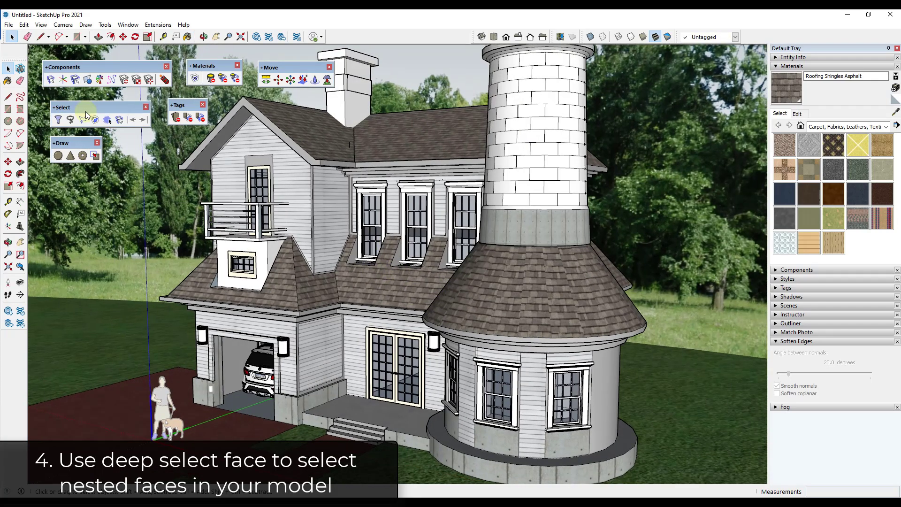
Select the siding face of the gable wall behind the balcony with Deep Select Face.
{"action": "left_click", "coordinate": [95, 120]}
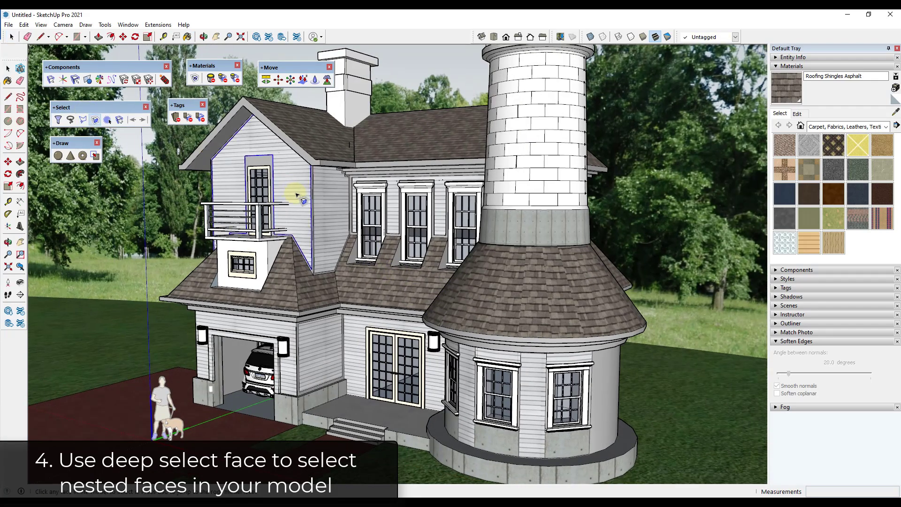
{"action": "left_click", "coordinate": [295, 196]}
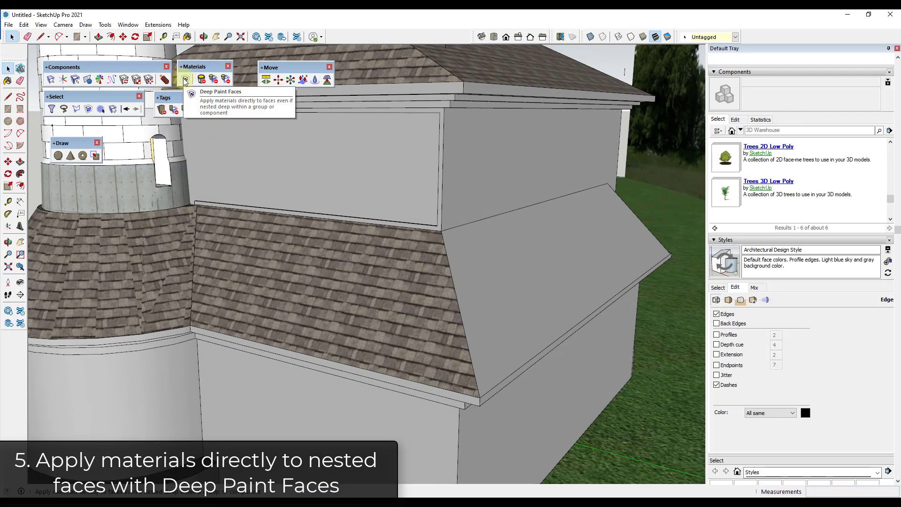
Collapse the Components and Styles trays and sample Roofing Shingles Asphalt from the lower roof.
{"action": "left_click", "coordinate": [716, 74]}
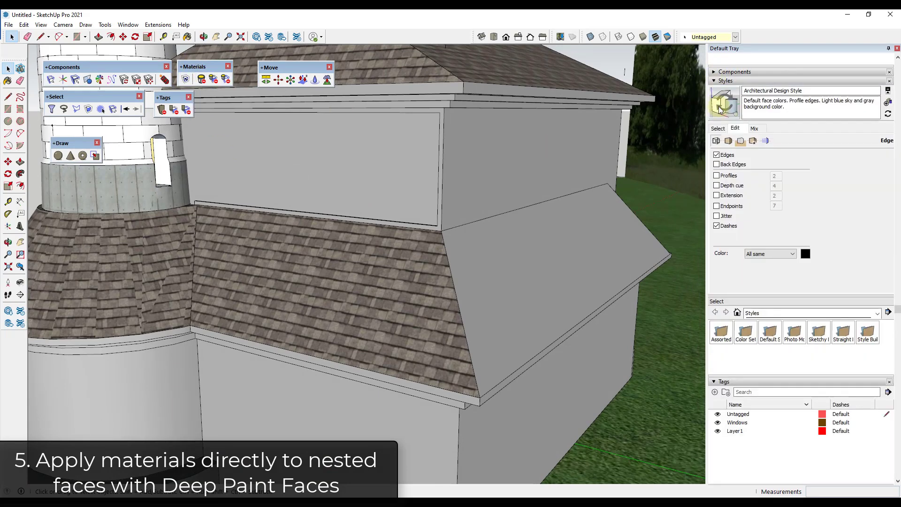
{"action": "left_click", "coordinate": [717, 81]}
{"action": "left_click", "coordinate": [887, 112]}
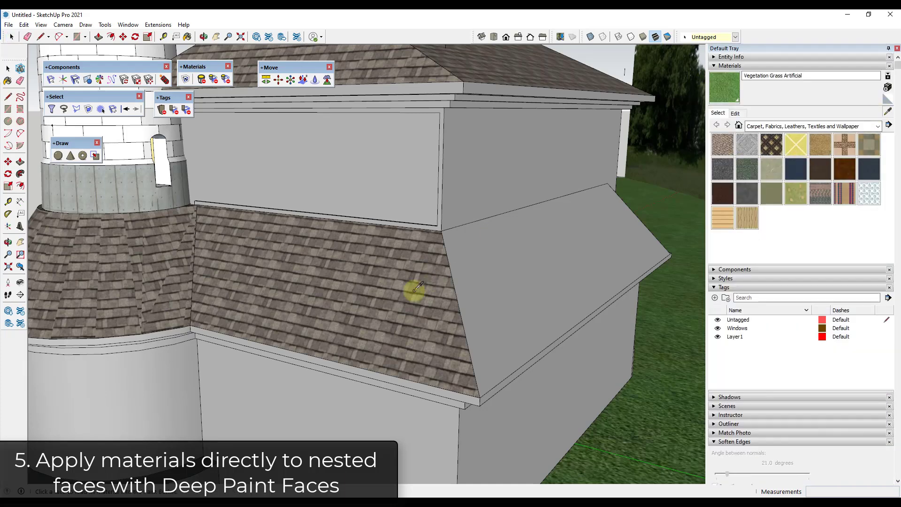
{"action": "left_click", "coordinate": [413, 287]}
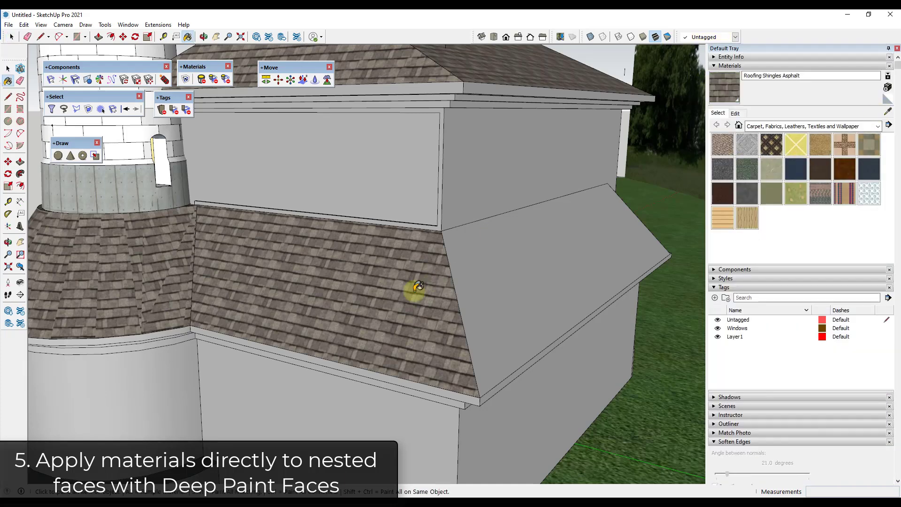
Try to paint the adjoining bare lower roof face with the ordinary Paint Bucket, and undo it.
{"action": "left_click", "coordinate": [534, 234]}
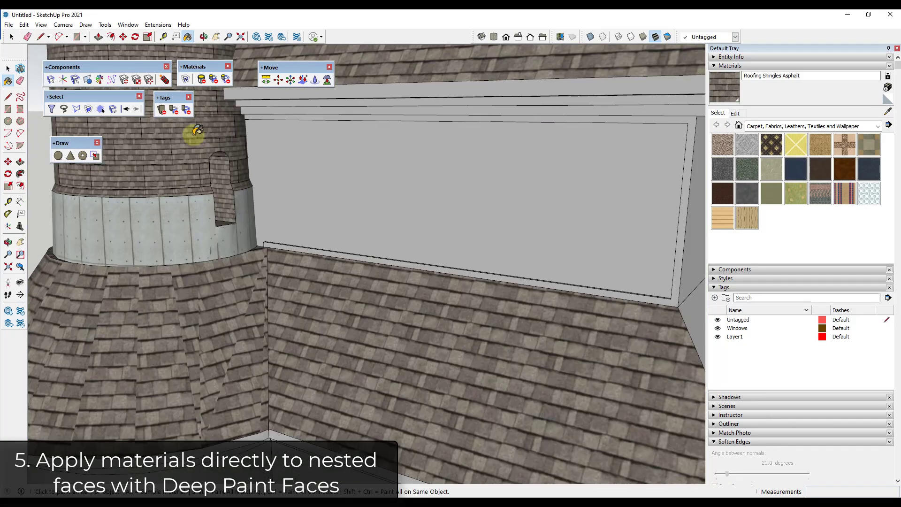
{"action": "scroll", "coordinate": [195, 133], "scroll_direction": "down", "scroll_amount": 2}
{"action": "key", "text": "ctrl+z"}
{"action": "key", "text": "space"}
Paint the bare lower roof face with Roofing Shingles Asphalt using Deep Paint Faces, and undo the same paint on the wall above.
{"action": "middle_click_drag", "start_coordinate": [539, 215], "coordinate": [474, 214], "text": "shift"}
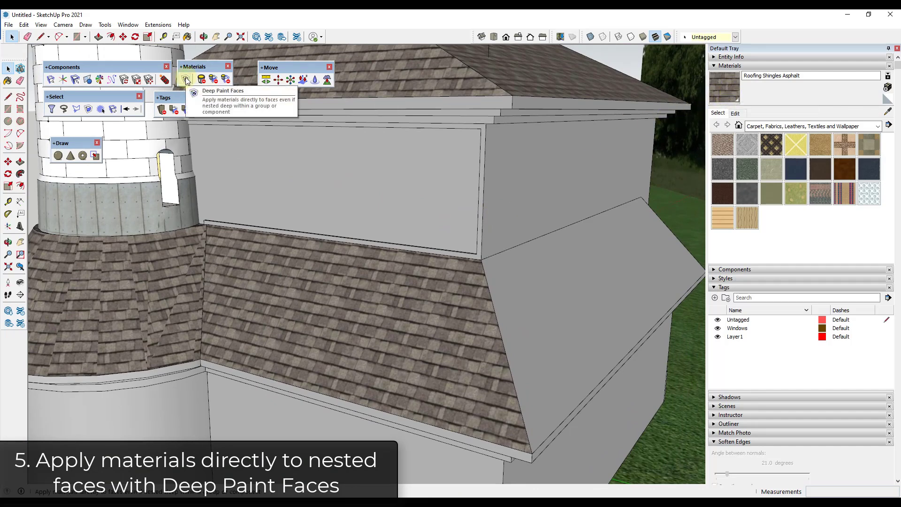
{"action": "left_click", "coordinate": [186, 80]}
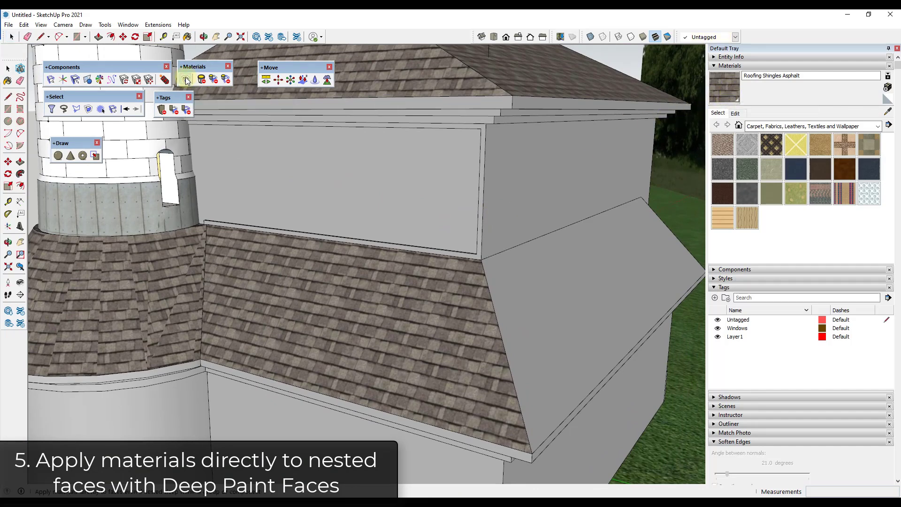
{"action": "left_click", "coordinate": [570, 302]}
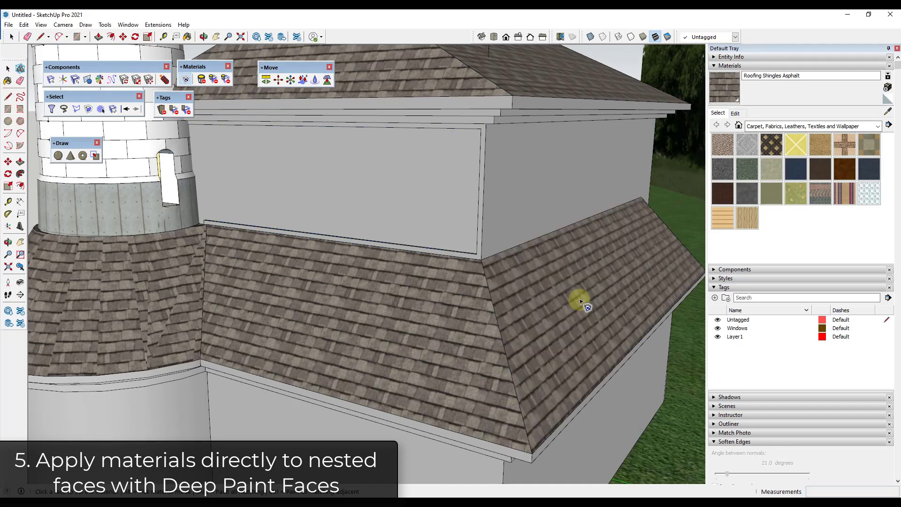
{"action": "left_click", "coordinate": [560, 164]}
{"action": "key", "text": "ctrl+z"}
{"action": "middle_click_drag", "start_coordinate": [597, 181], "coordinate": [444, 223]}
{"action": "left_click", "coordinate": [888, 114]}
{"action": "left_click", "coordinate": [535, 185]}
{"action": "mouse_move", "coordinate": [618, 186]}
{"action": "middle_mouse_down"}
{"action": "mouse_move", "coordinate": [435, 201]}
{"action": "mouse_move", "coordinate": [290, 189]}
{"action": "mouse_move", "coordinate": [408, 203]}
{"action": "mouse_move", "coordinate": [418, 188]}
{"action": "middle_mouse_up"}
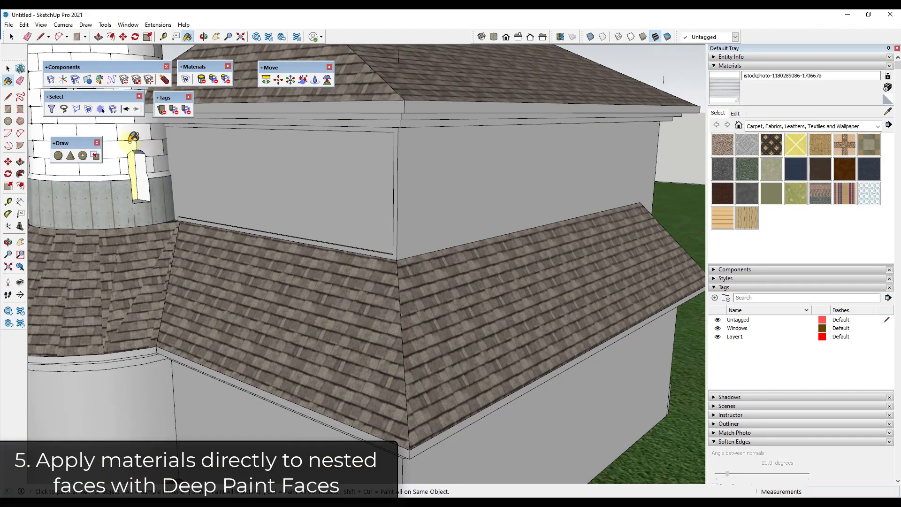
{"action": "left_click", "coordinate": [185, 79]}
{"action": "left_click", "coordinate": [335, 178]}
{"action": "left_click", "coordinate": [498, 177]}
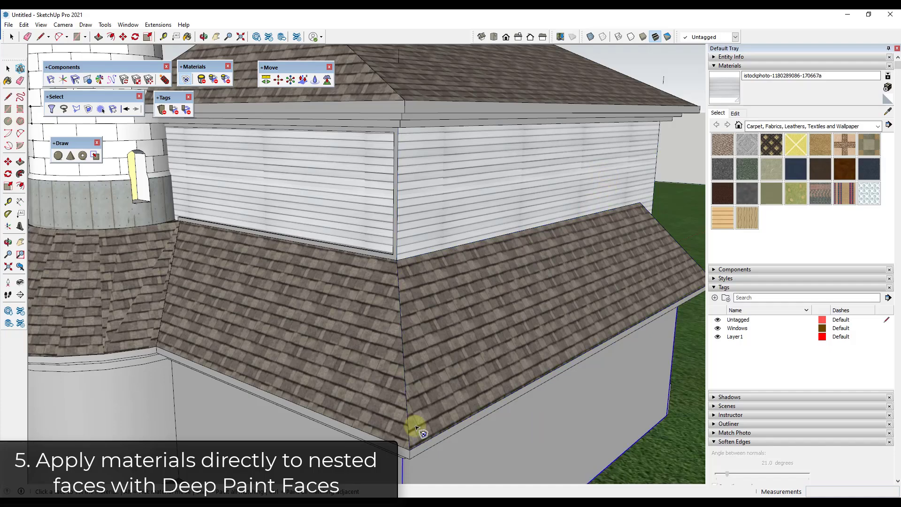
Apply the siding material to the lower walls, the tower's base wall and further bare walls around the house.
{"action": "left_click", "coordinate": [536, 427]}
{"action": "left_click", "coordinate": [265, 428]}
{"action": "left_click", "coordinate": [150, 413]}
{"action": "left_click", "coordinate": [129, 410]}
{"action": "left_click", "coordinate": [388, 358]}
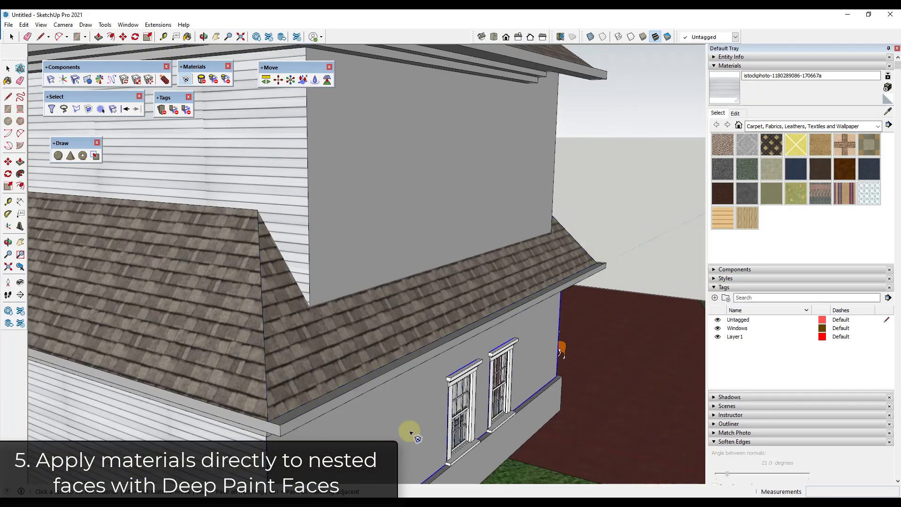
{"action": "left_click", "coordinate": [408, 428]}
{"action": "left_click", "coordinate": [381, 175]}
{"action": "key", "text": "space"}
Examine the house's nesting in Entity Info by opening its nested components down to the upper wall face and the eave edge.
{"action": "key", "text": "ctrl+a"}
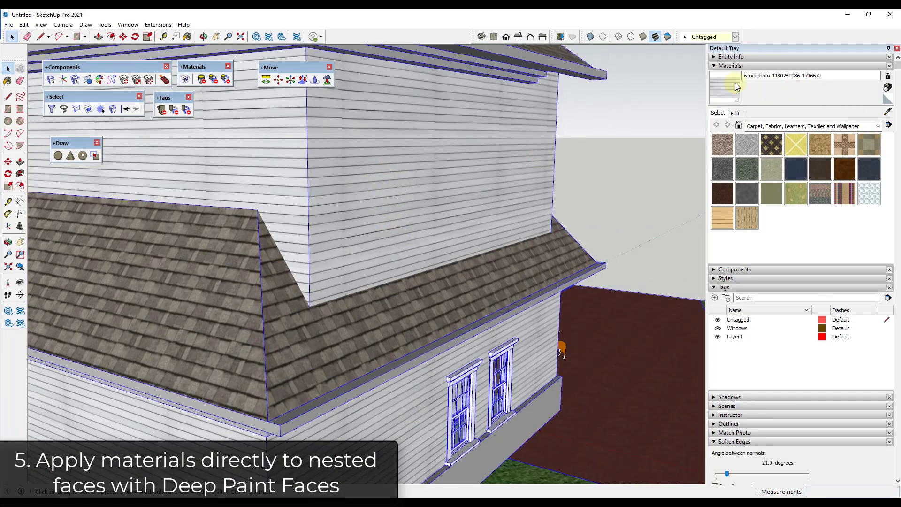
{"action": "left_click", "coordinate": [714, 56]}
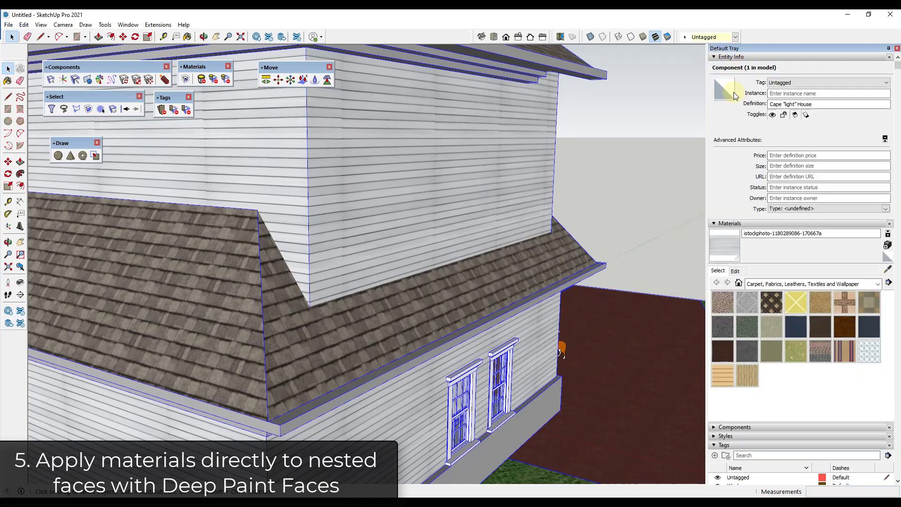
{"action": "double_click", "coordinate": [448, 155]}
{"action": "double_click", "coordinate": [453, 150]}
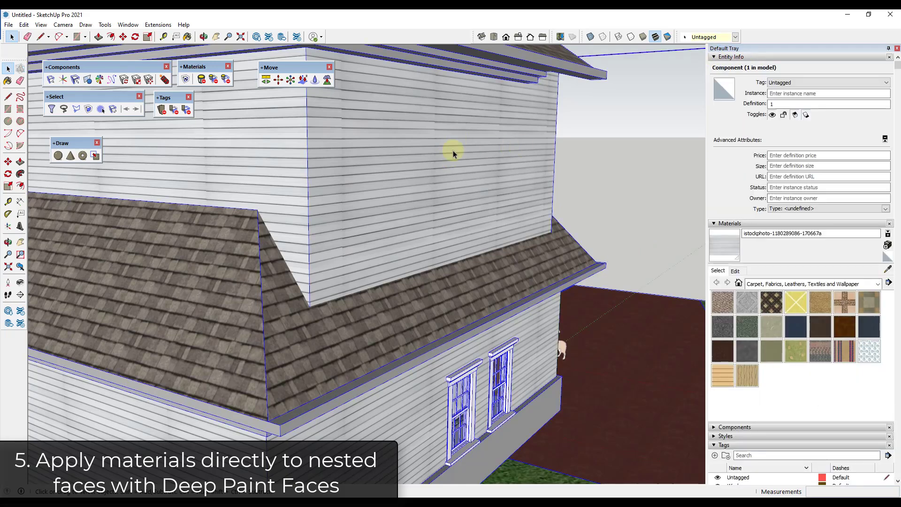
{"action": "left_click", "coordinate": [424, 156]}
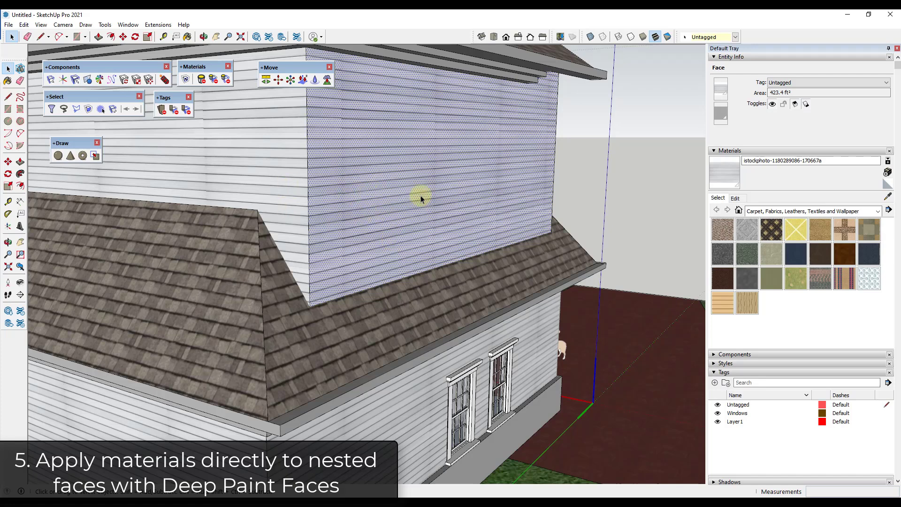
{"action": "middle_click_drag", "start_coordinate": [373, 218], "coordinate": [406, 366]}
{"action": "left_click", "coordinate": [407, 364]}
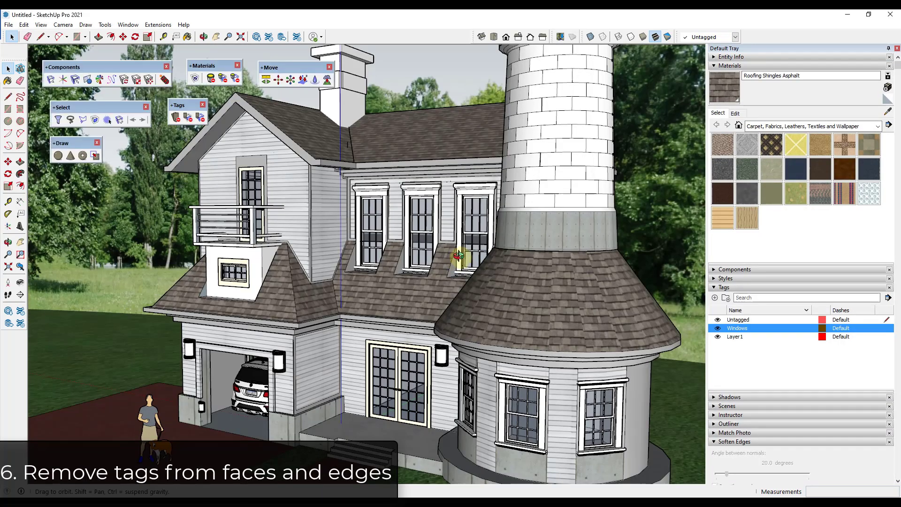
{"action": "middle_click_drag", "start_coordinate": [460, 256], "coordinate": [317, 256]}
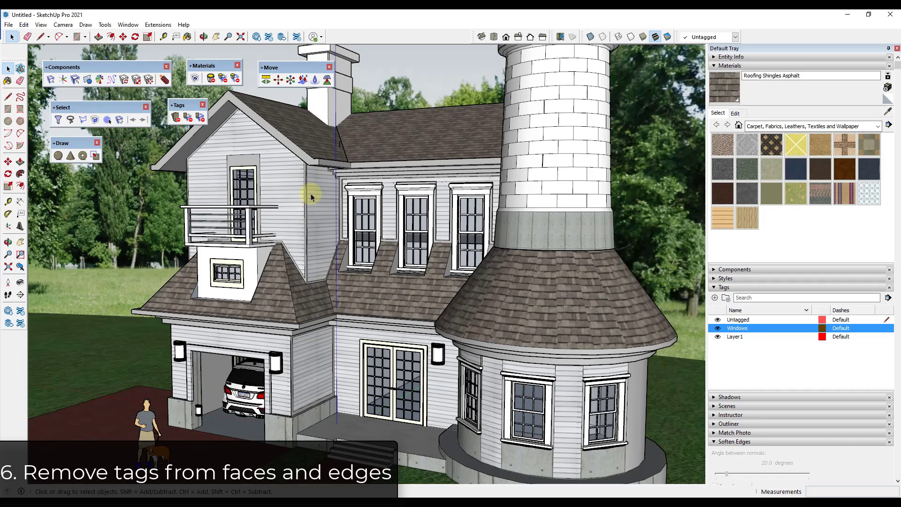
Switch the Windows tag's visibility off and on to check which walls and windows of the house it controls.
{"action": "left_click", "coordinate": [718, 328]}
{"action": "left_click", "coordinate": [717, 329]}
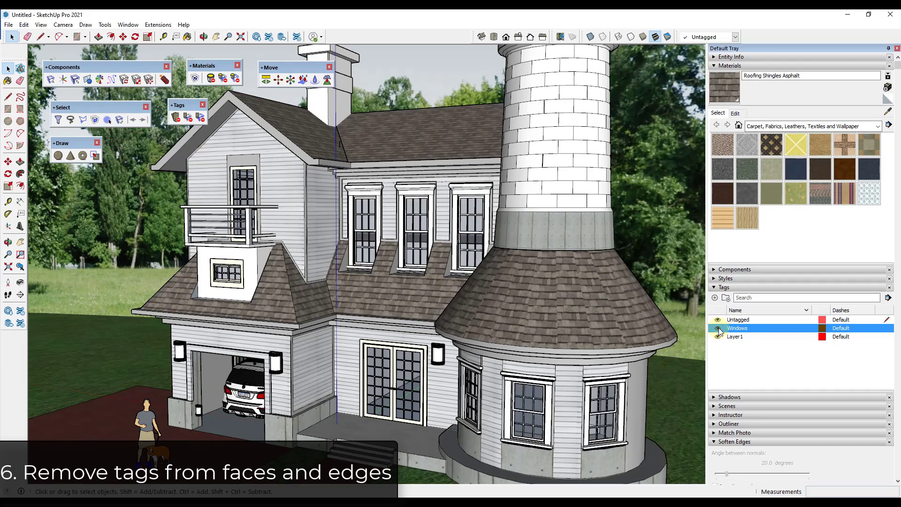
{"action": "left_click", "coordinate": [718, 328]}
{"action": "left_click", "coordinate": [718, 329]}
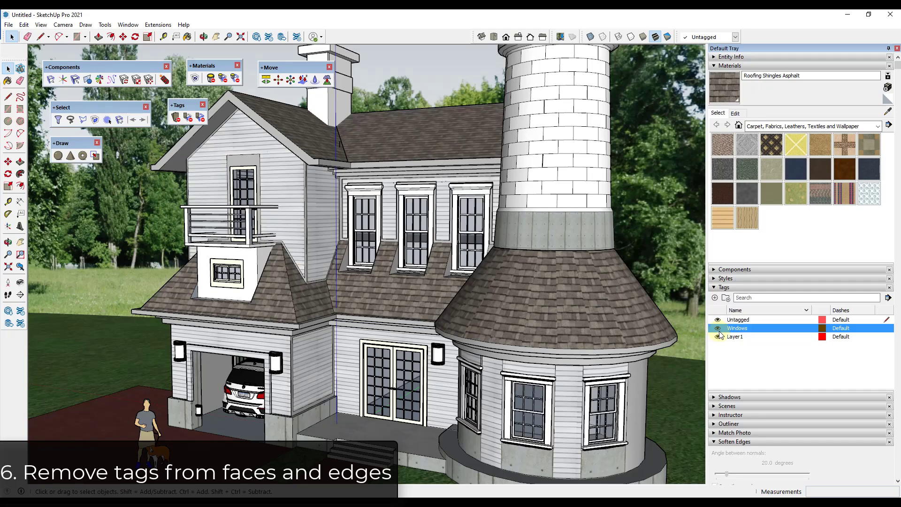
{"action": "left_click", "coordinate": [740, 374]}
{"action": "scroll", "coordinate": [549, 427], "scroll_direction": "up", "scroll_amount": 2}
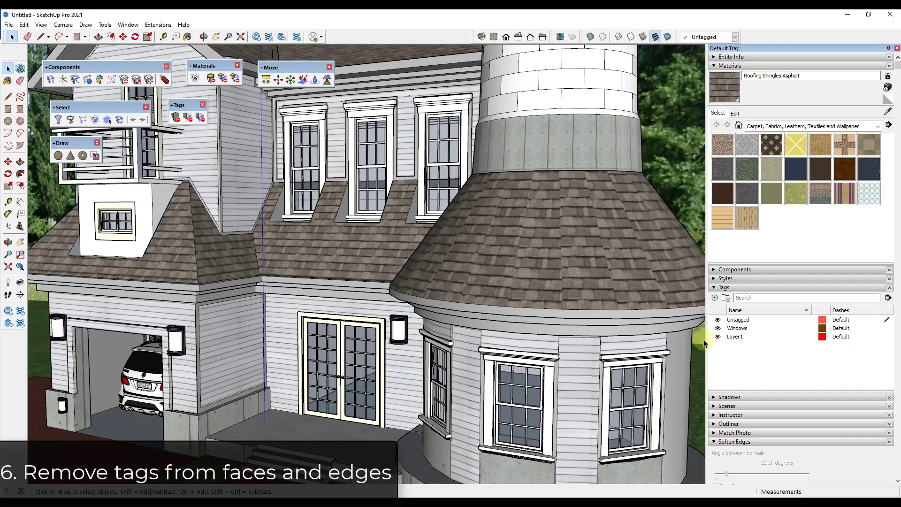
{"action": "left_click", "coordinate": [718, 328]}
{"action": "left_click", "coordinate": [718, 329]}
{"action": "left_click", "coordinate": [718, 329]}
{"action": "left_click", "coordinate": [718, 330]}
{"action": "double_click", "coordinate": [719, 330]}
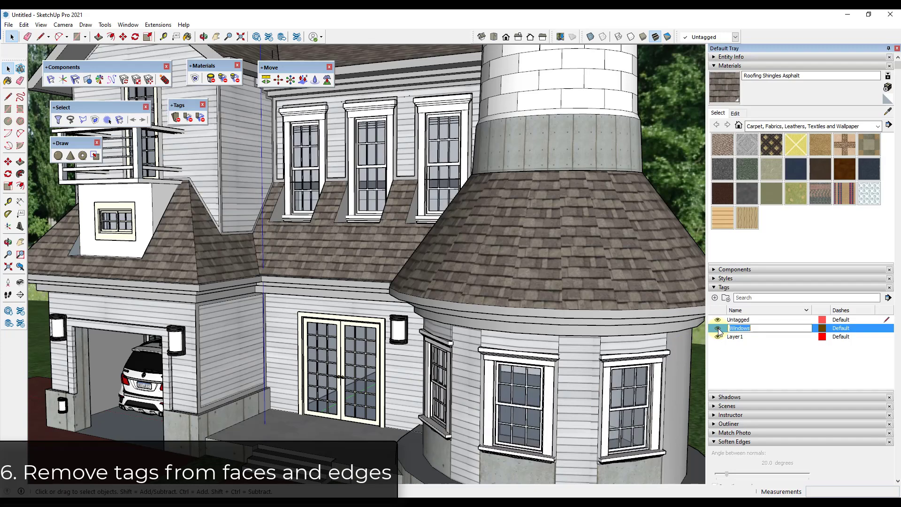
{"action": "left_click", "coordinate": [718, 329]}
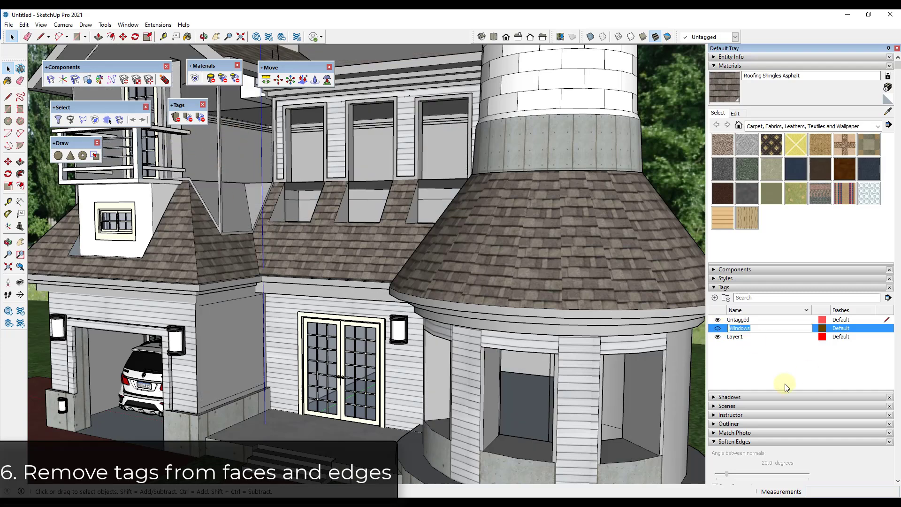
{"action": "left_click", "coordinate": [719, 329]}
Check the tags of the upper side wall face and the middle upper window with Deep Select Face, hiding and showing the Windows tag.
{"action": "left_click", "coordinate": [237, 152]}
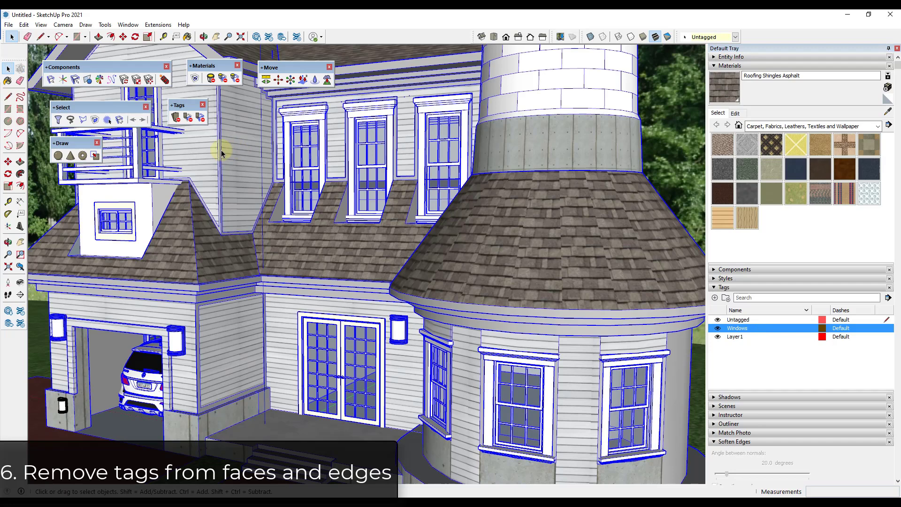
{"action": "left_click", "coordinate": [94, 121]}
{"action": "left_click", "coordinate": [237, 138]}
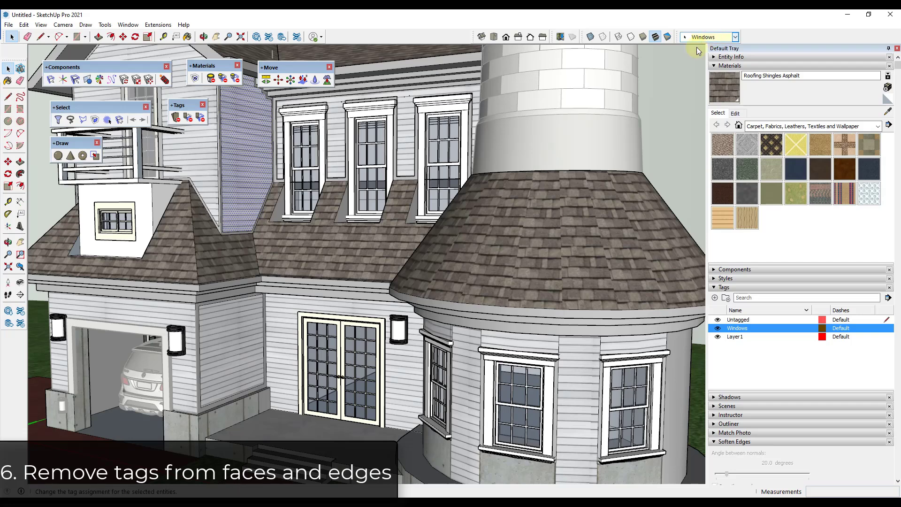
{"action": "left_click", "coordinate": [351, 142]}
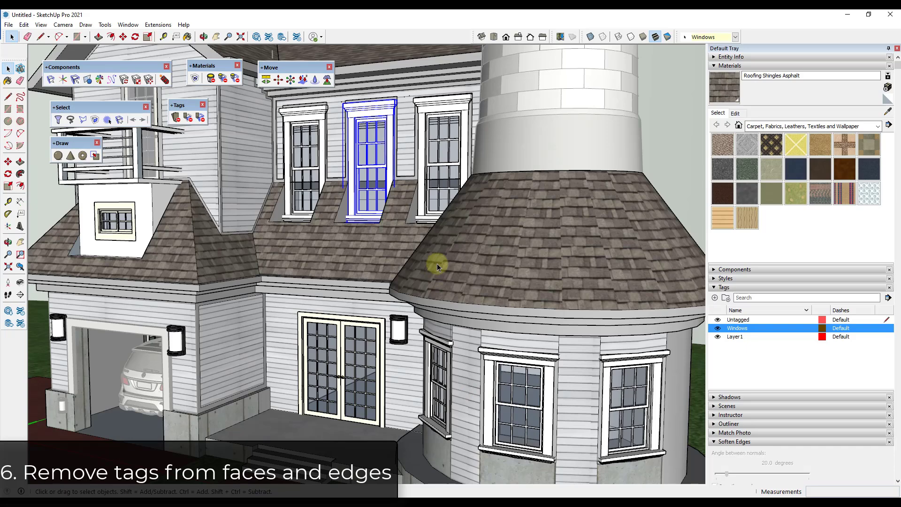
{"action": "scroll", "coordinate": [441, 244], "scroll_direction": "down", "scroll_amount": 5}
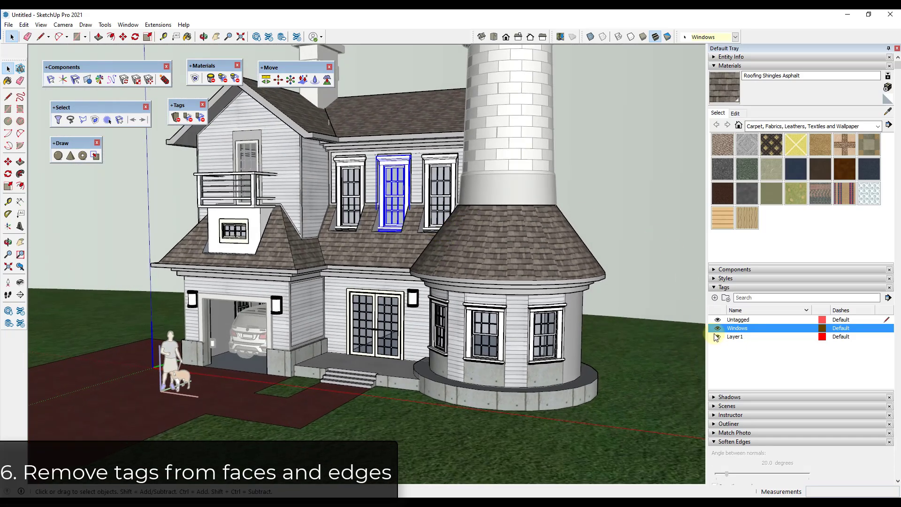
{"action": "left_click", "coordinate": [718, 328]}
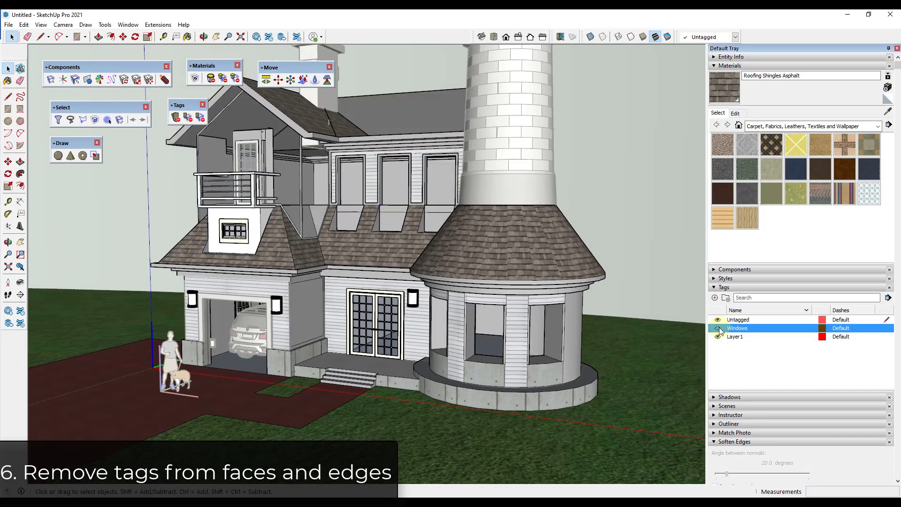
{"action": "left_click", "coordinate": [718, 328]}
Try setting the upper side wall face's tag to Untagged, test it by toggling Windows visibility, and return the face to Windows.
{"action": "left_click", "coordinate": [315, 176]}
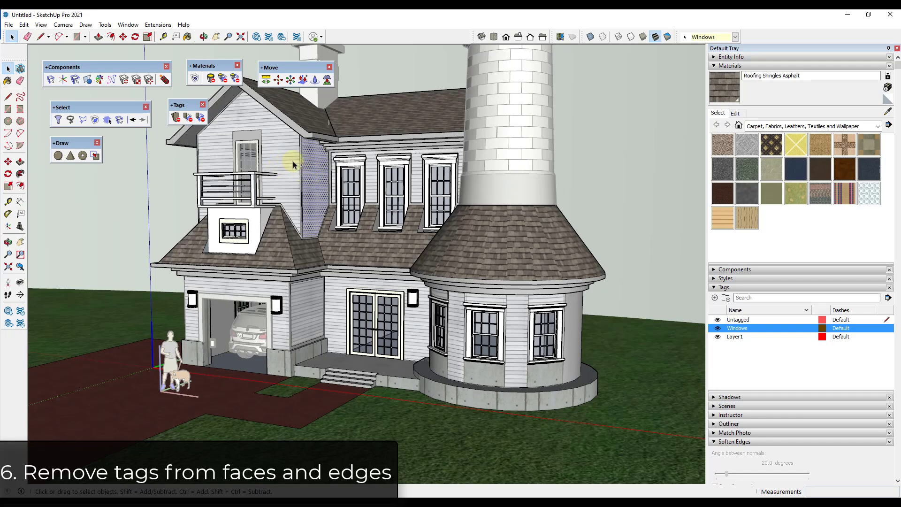
{"action": "left_click", "coordinate": [699, 36]}
{"action": "left_click", "coordinate": [702, 47]}
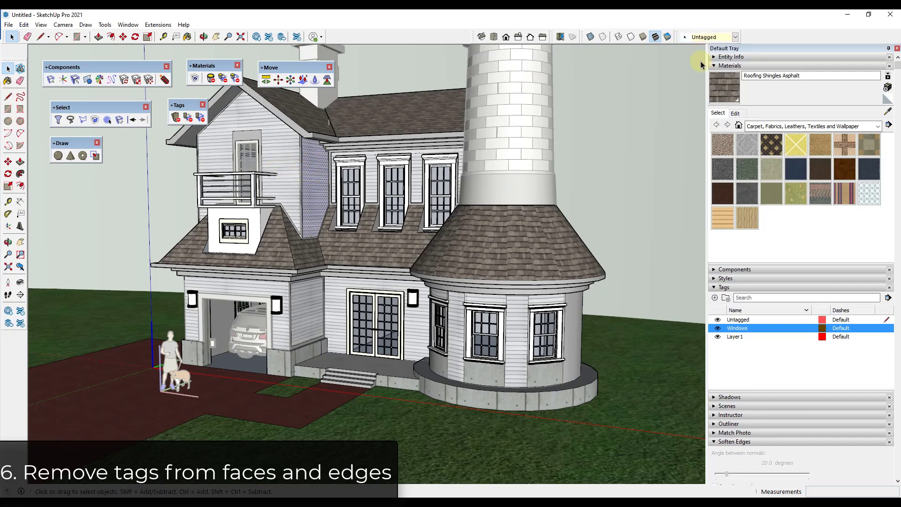
{"action": "left_click", "coordinate": [717, 329]}
{"action": "left_click", "coordinate": [718, 328]}
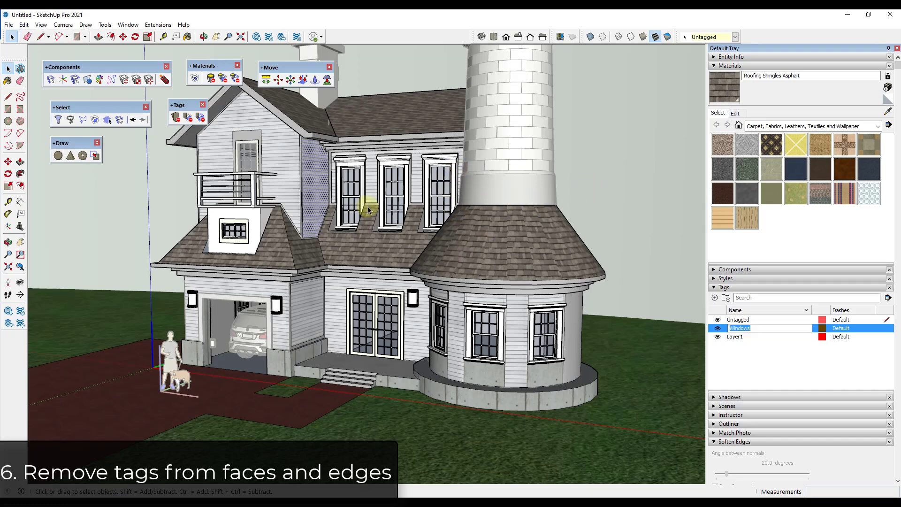
{"action": "left_click", "coordinate": [713, 36]}
{"action": "left_click", "coordinate": [699, 57]}
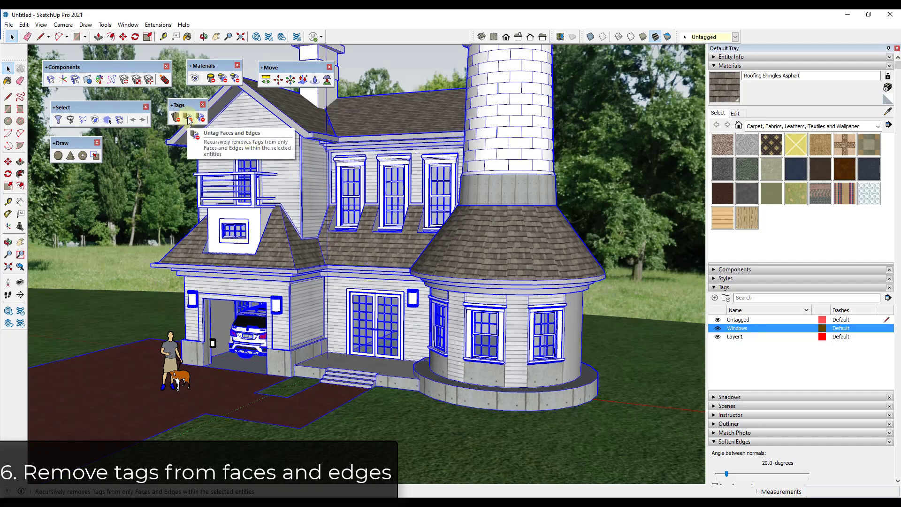
Remove the tags from all faces and edges nested in the house using Untag Faces and Edges.
{"action": "left_click", "coordinate": [188, 118]}
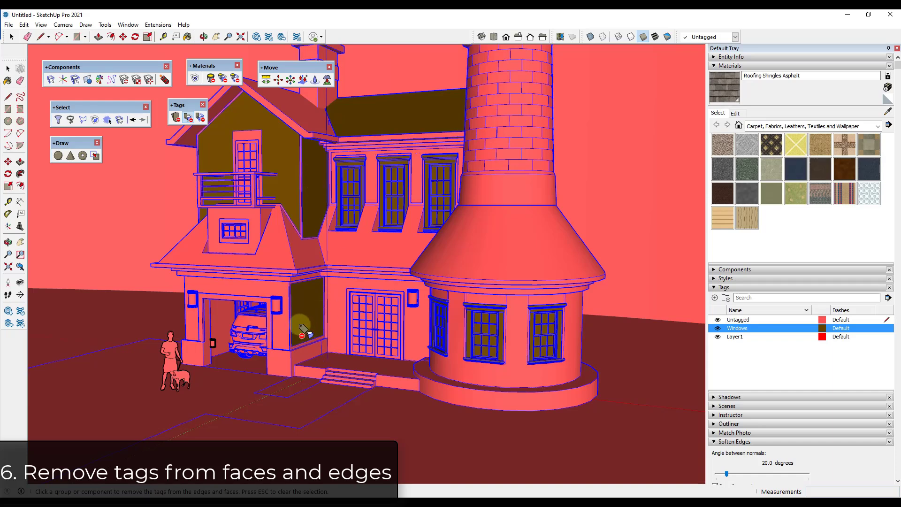
{"action": "left_click", "coordinate": [295, 304]}
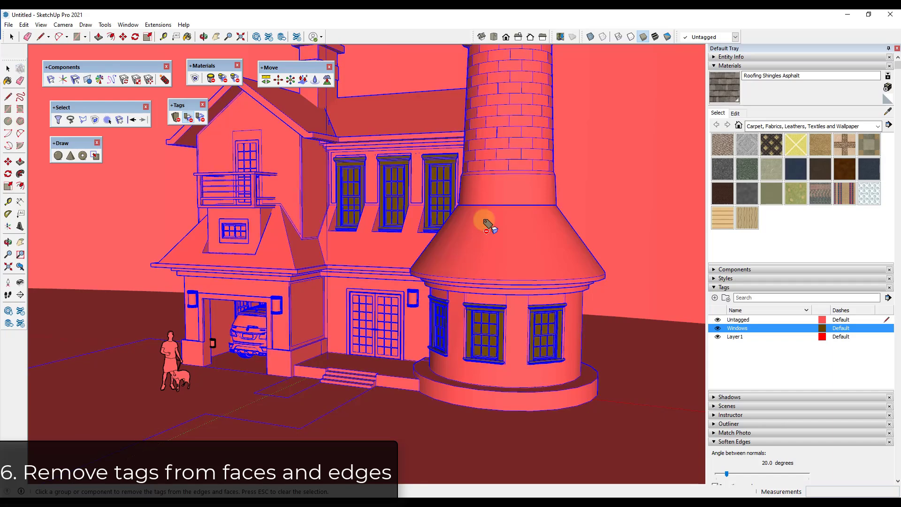
{"action": "key", "text": "space"}
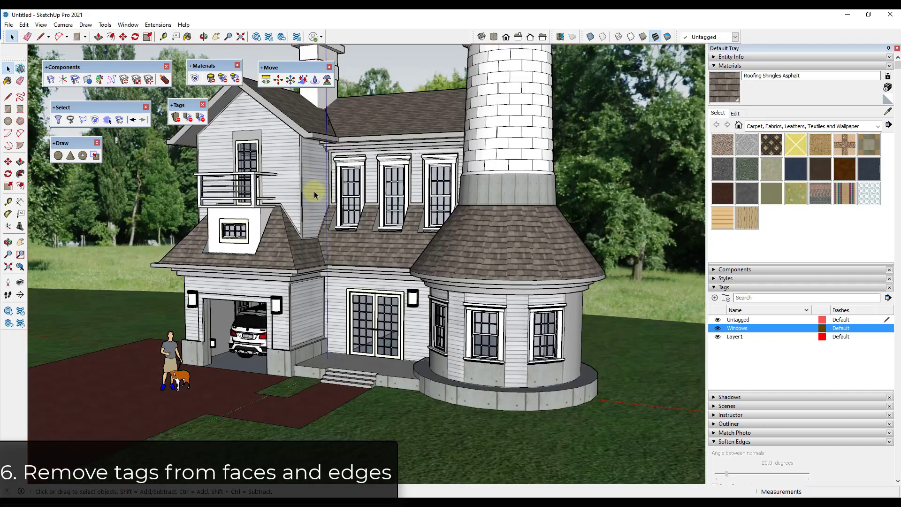
Hide and show the Windows tag again to verify the result of the untagging on the house.
{"action": "scroll", "coordinate": [318, 192], "scroll_direction": "up", "scroll_amount": 1}
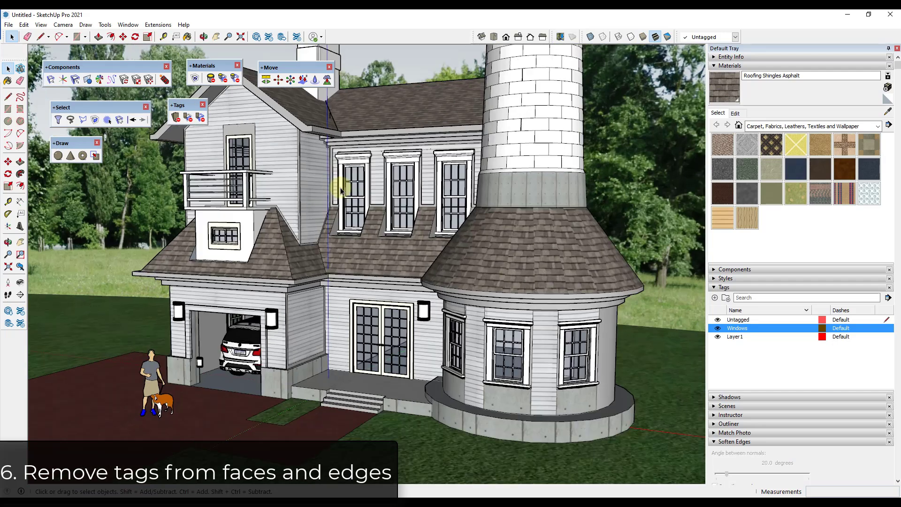
{"action": "left_click", "coordinate": [718, 328]}
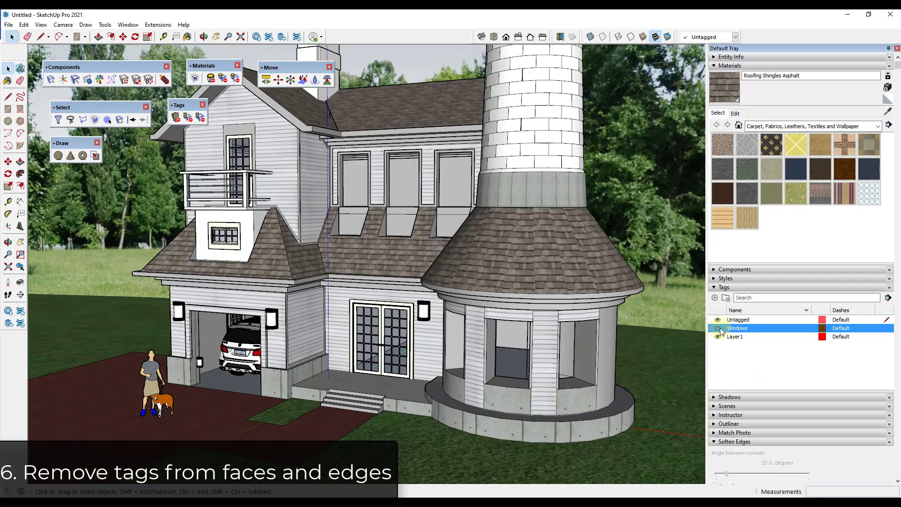
{"action": "left_click", "coordinate": [719, 328]}
{"action": "left_click", "coordinate": [719, 328]}
{"action": "left_click", "coordinate": [719, 328]}
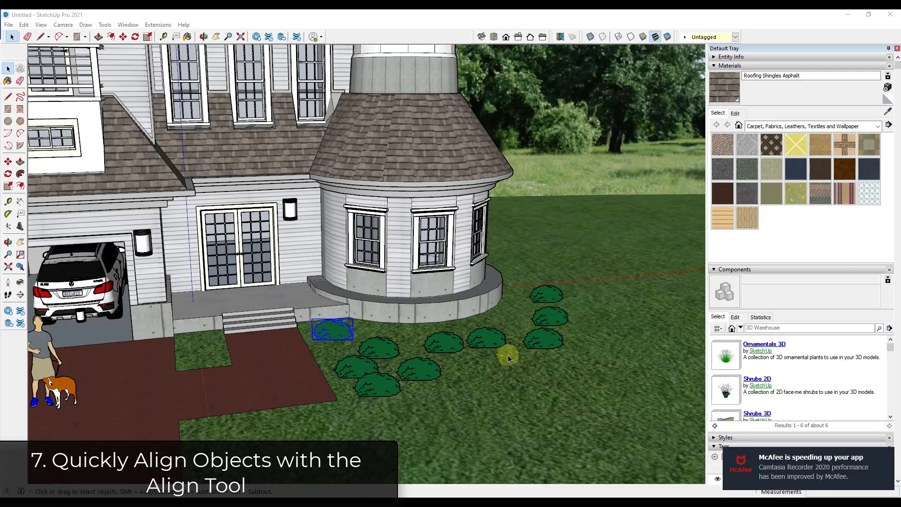
Examine the uneven placement of the bushes along the driveway and in front of the round tower.
{"action": "middle_click_drag", "start_coordinate": [542, 346], "coordinate": [309, 363]}
{"action": "scroll", "coordinate": [309, 366], "scroll_direction": "up", "scroll_amount": 3}
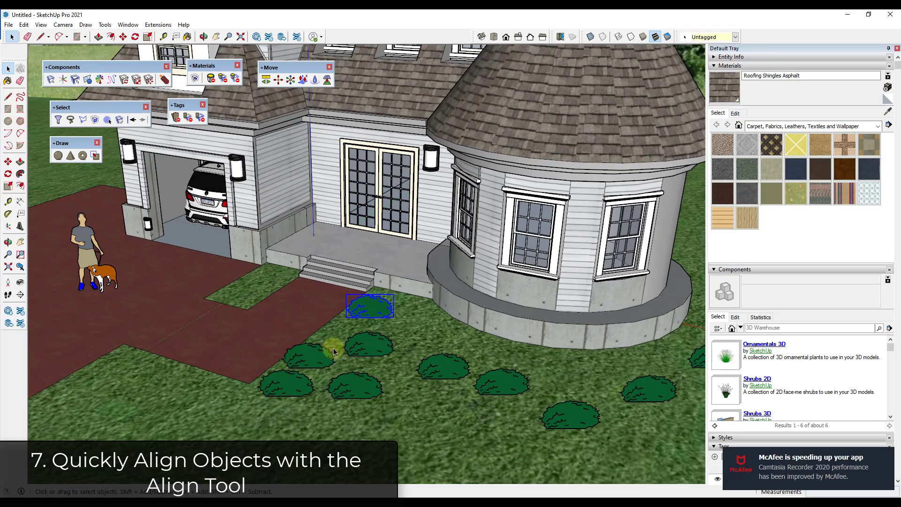
{"action": "middle_click_drag", "start_coordinate": [302, 352], "coordinate": [428, 336]}
{"action": "left_click", "coordinate": [395, 343]}
{"action": "left_click", "coordinate": [453, 370]}
{"action": "left_click", "coordinate": [363, 371]}
{"action": "middle_click_drag", "start_coordinate": [360, 371], "coordinate": [356, 345]}
{"action": "middle_click_drag", "start_coordinate": [458, 350], "coordinate": [539, 119]}
Move the second bush beside the driveway closer to the bush nearest the porch by hand with the Move tool.
{"action": "left_click", "coordinate": [368, 340]}
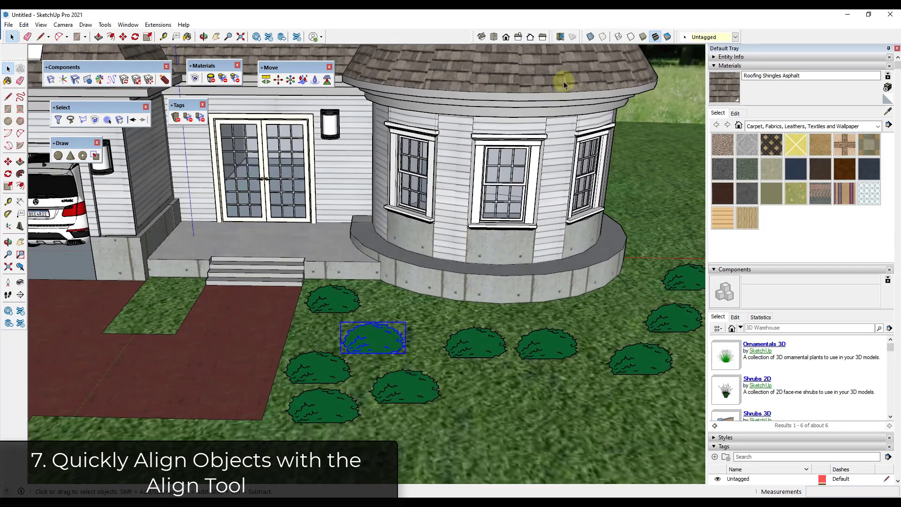
{"action": "middle_click_drag", "start_coordinate": [386, 301], "coordinate": [398, 358]}
{"action": "key", "text": "m"}
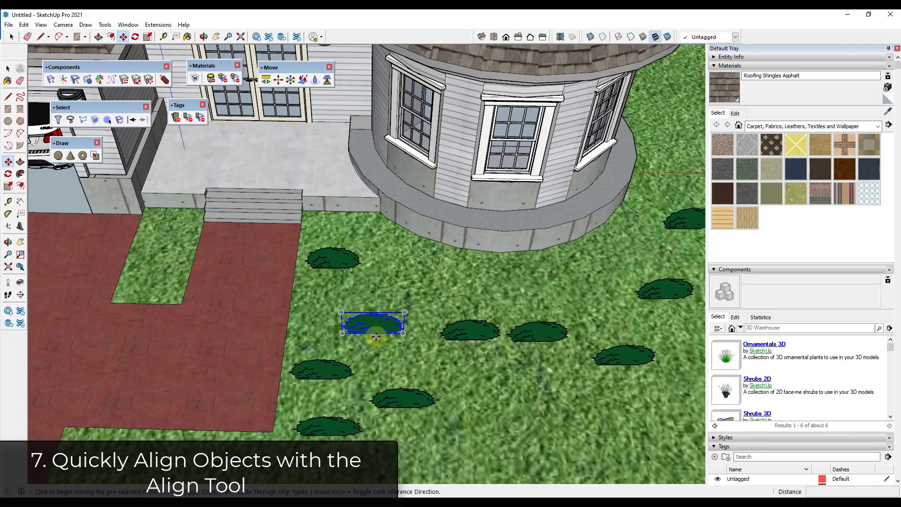
{"action": "left_click", "coordinate": [376, 336]}
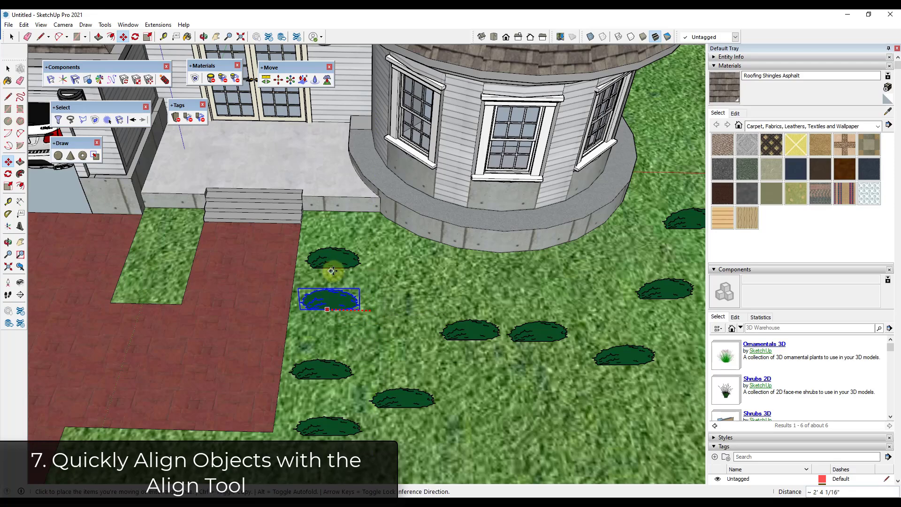
{"action": "key", "text": "space"}
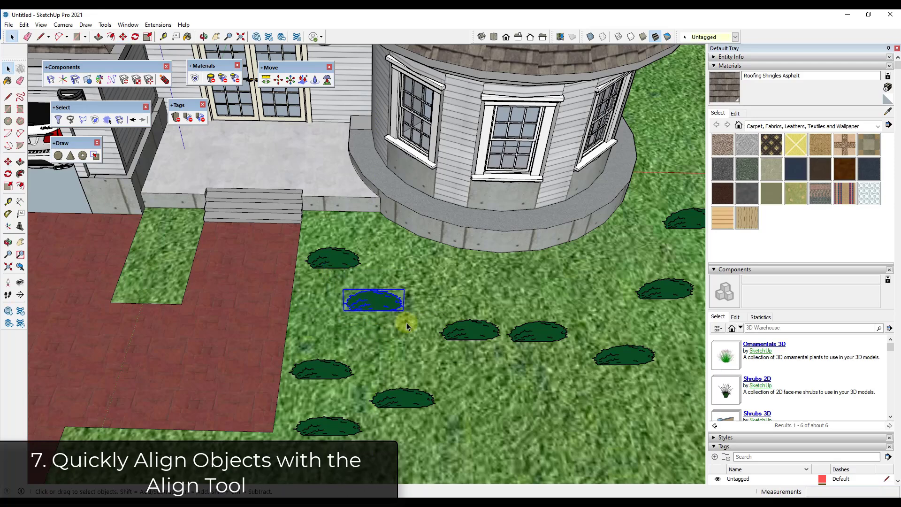
Select the four bushes that run along the edge of the driveway.
{"action": "scroll", "coordinate": [403, 332], "scroll_direction": "down", "scroll_amount": 1}
{"action": "middle_click_drag", "start_coordinate": [386, 295], "coordinate": [328, 164]}
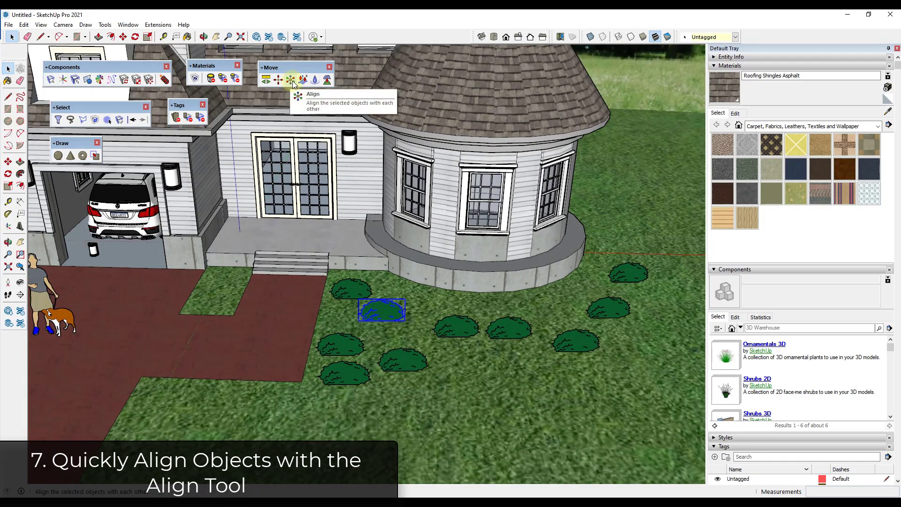
{"action": "left_click", "coordinate": [351, 288], "text": "shift"}
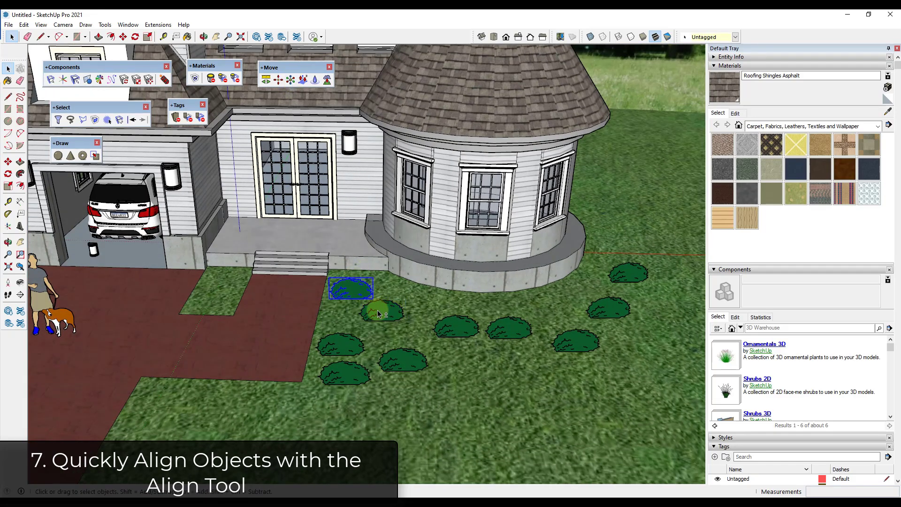
{"action": "left_click", "coordinate": [350, 346], "text": "shift"}
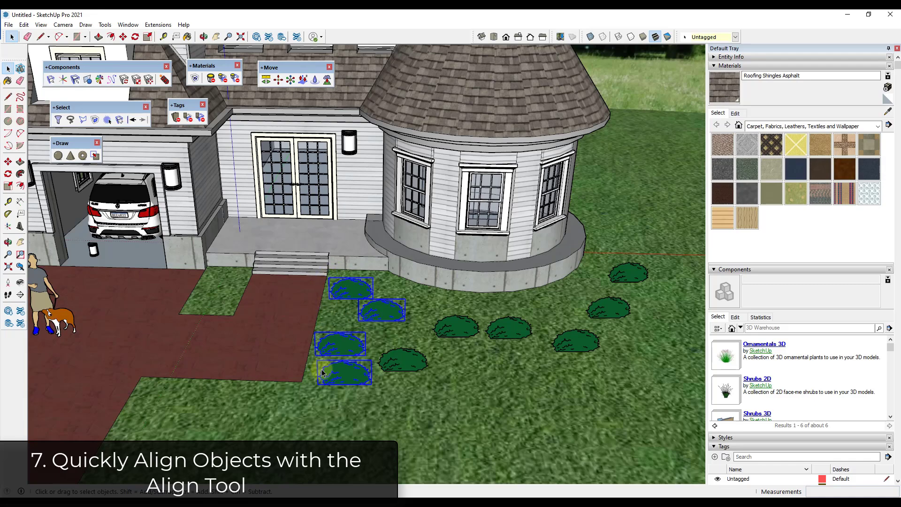
Align the four bushes into one row on the driveway side of their bounding box with the Align tool.
{"action": "left_click", "coordinate": [290, 81]}
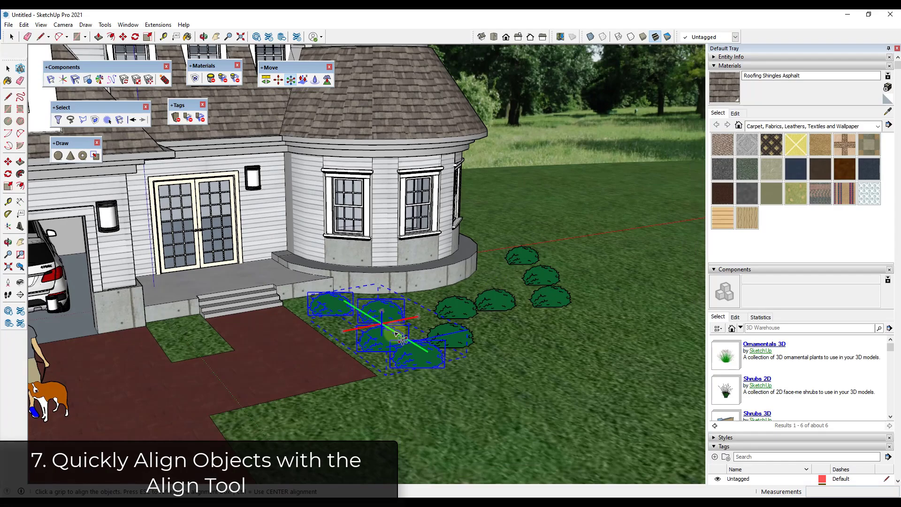
{"action": "scroll", "coordinate": [404, 333], "scroll_direction": "up", "scroll_amount": 4}
{"action": "middle_click_drag", "start_coordinate": [431, 317], "coordinate": [291, 313]}
{"action": "scroll", "coordinate": [342, 287], "scroll_direction": "down", "scroll_amount": 2}
{"action": "middle_click_drag", "start_coordinate": [342, 287], "coordinate": [436, 324]}
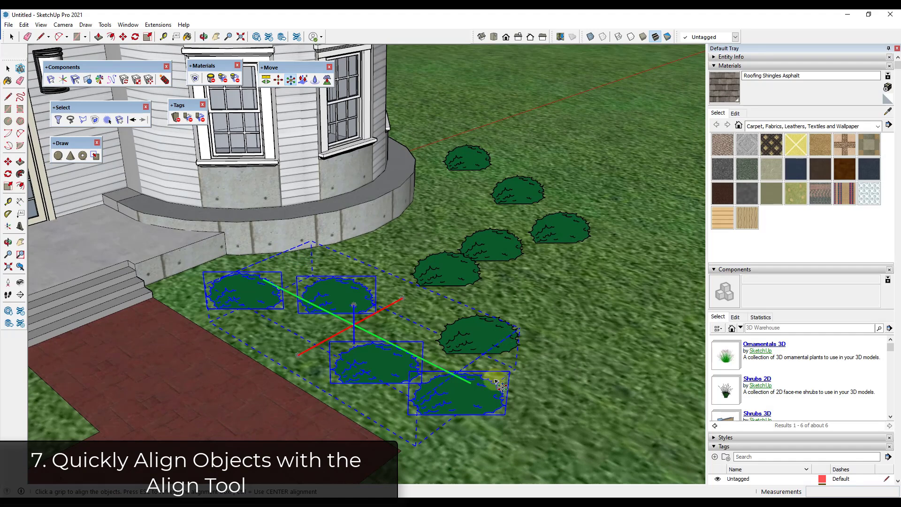
{"action": "left_click", "coordinate": [298, 355]}
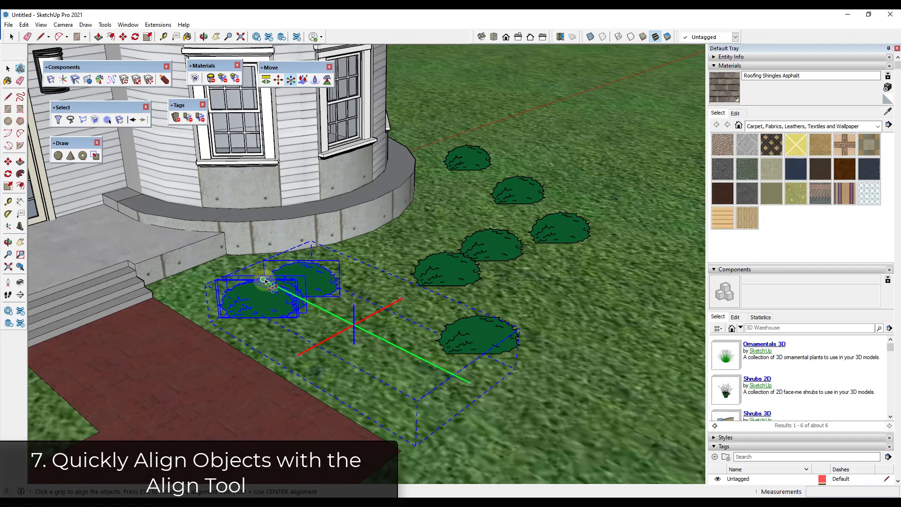
{"action": "middle_click_drag", "start_coordinate": [418, 422], "coordinate": [342, 362]}
{"action": "middle_click_drag", "start_coordinate": [292, 329], "coordinate": [273, 353]}
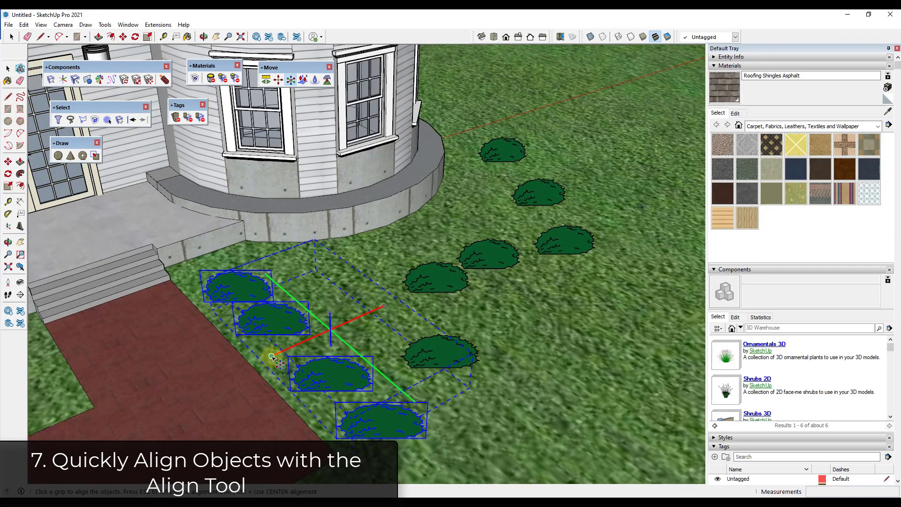
{"action": "middle_click_drag", "start_coordinate": [322, 372], "coordinate": [312, 316]}
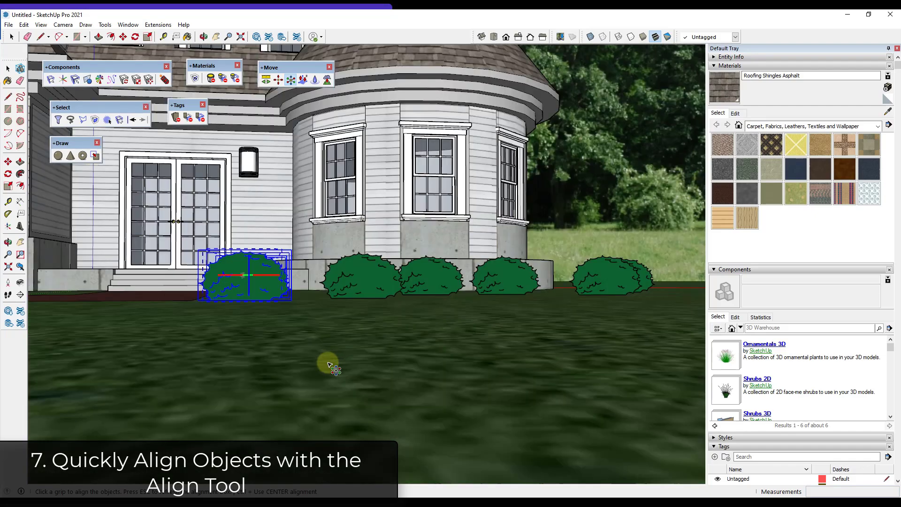
{"action": "middle_click_drag", "start_coordinate": [328, 362], "coordinate": [427, 346]}
{"action": "left_click", "coordinate": [434, 374]}
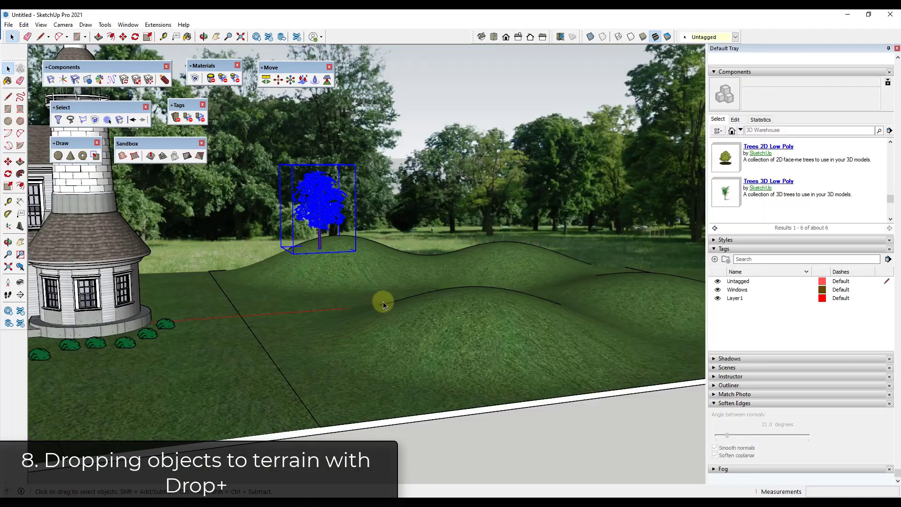
{"action": "middle_click_drag", "start_coordinate": [382, 302], "coordinate": [333, 335]}
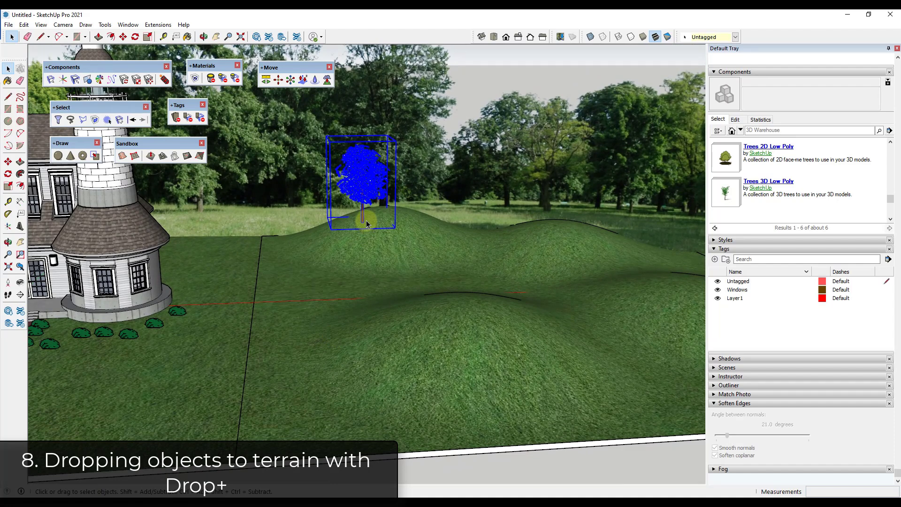
Try placing several copies of the tree around the hills by hand with the Move tool.
{"action": "key", "text": "m"}
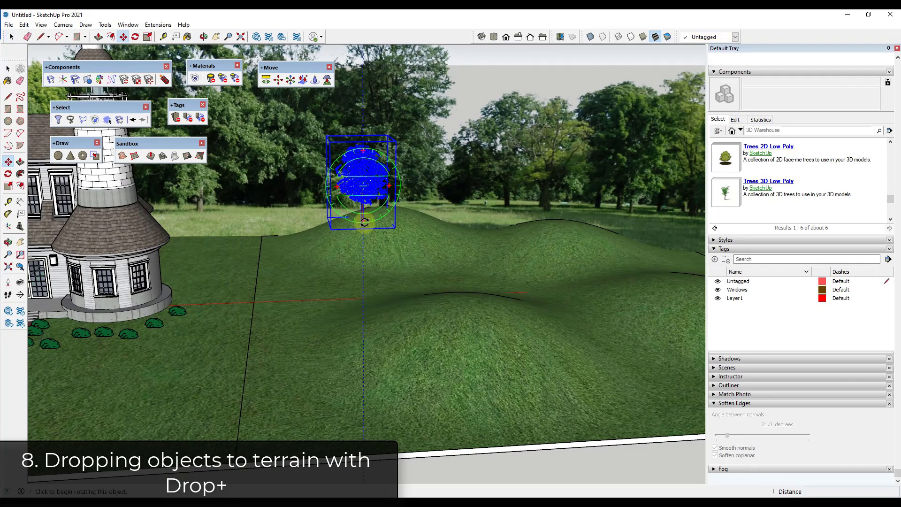
{"action": "key", "text": "ctrl"}
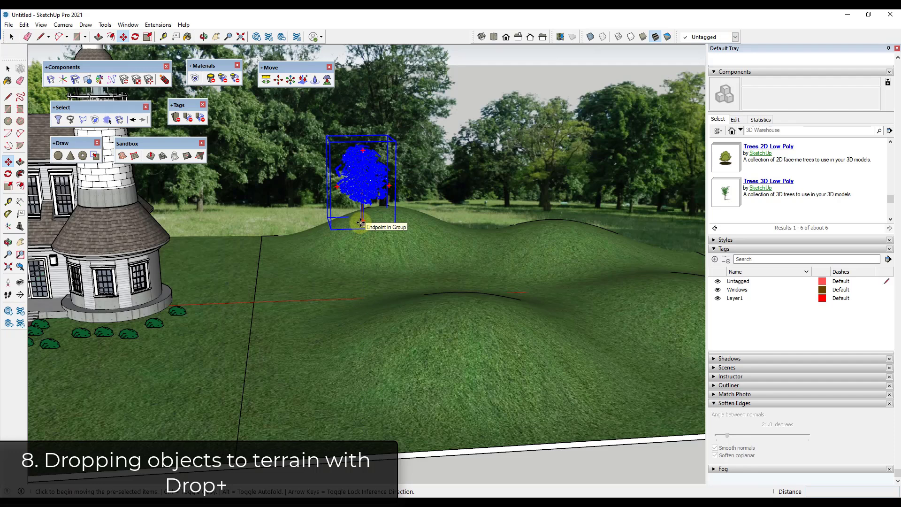
{"action": "left_click", "coordinate": [359, 223]}
{"action": "left_click", "coordinate": [442, 275]}
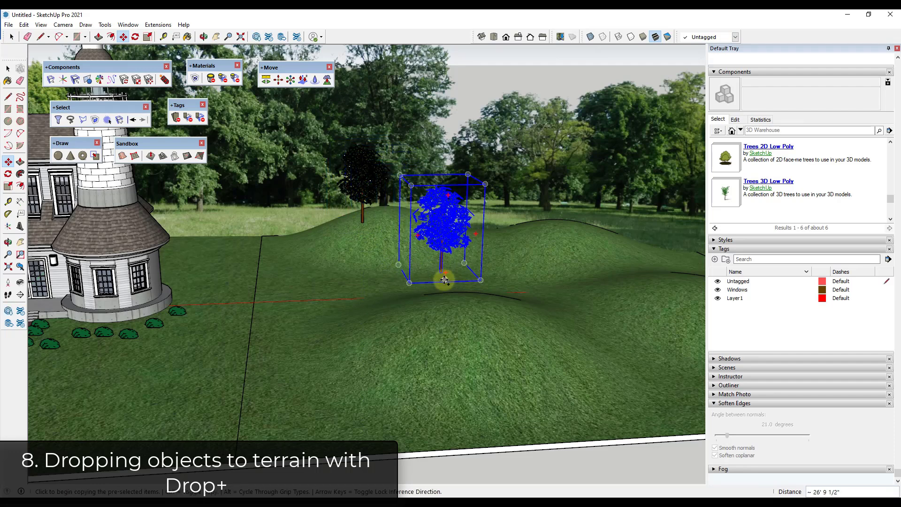
{"action": "left_click", "coordinate": [444, 277]}
{"action": "key", "text": "Escape"}
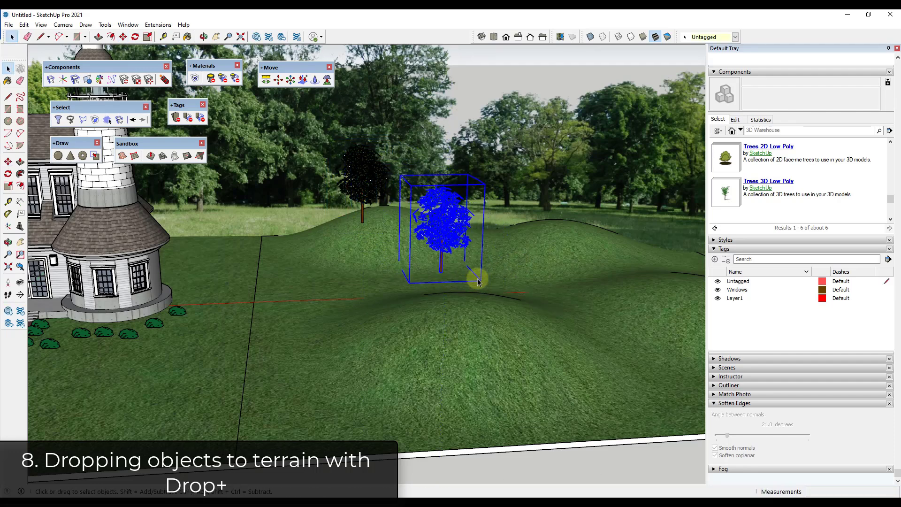
{"action": "left_click", "coordinate": [441, 275]}
{"action": "key", "text": "ctrl"}
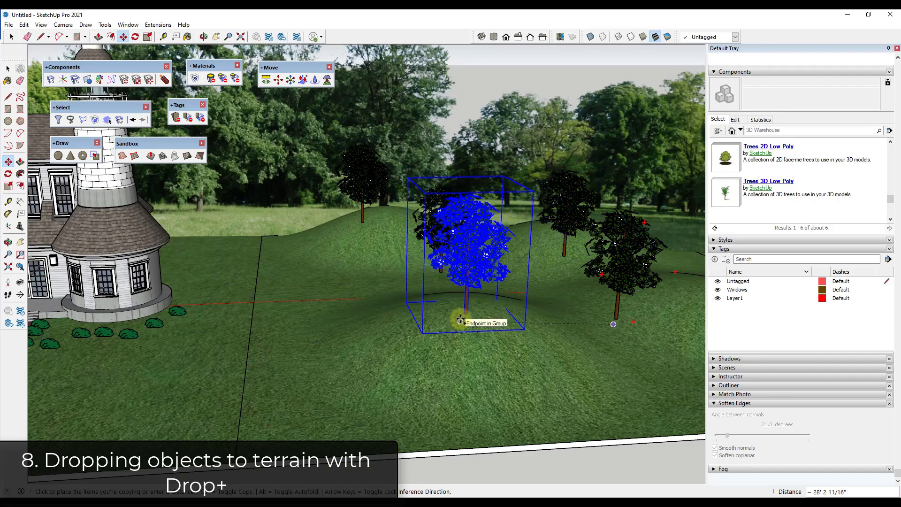
{"action": "key", "text": "space"}
Delete the tree copies on the hills, keeping only the original tree on the back hill.
{"action": "middle_click_drag", "start_coordinate": [409, 331], "coordinate": [549, 300]}
{"action": "left_click", "coordinate": [568, 234], "text": "shift"}
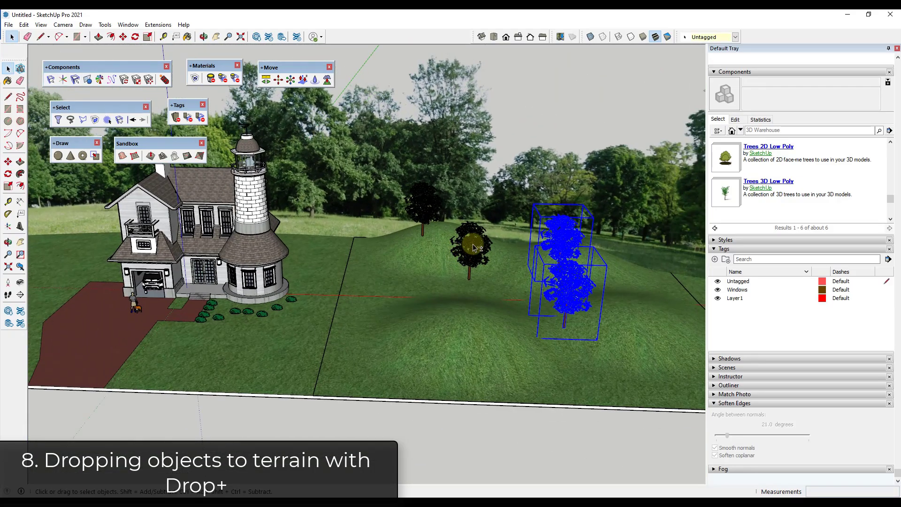
{"action": "left_click", "coordinate": [474, 248], "text": "shift"}
{"action": "key", "text": "Delete"}
Raise the remaining tree vertically about 20 feet above the back hill.
{"action": "left_click", "coordinate": [419, 216]}
{"action": "scroll", "coordinate": [426, 244], "scroll_direction": "up", "scroll_amount": 2}
{"action": "key", "text": "m"}
{"action": "left_click", "coordinate": [425, 238]}
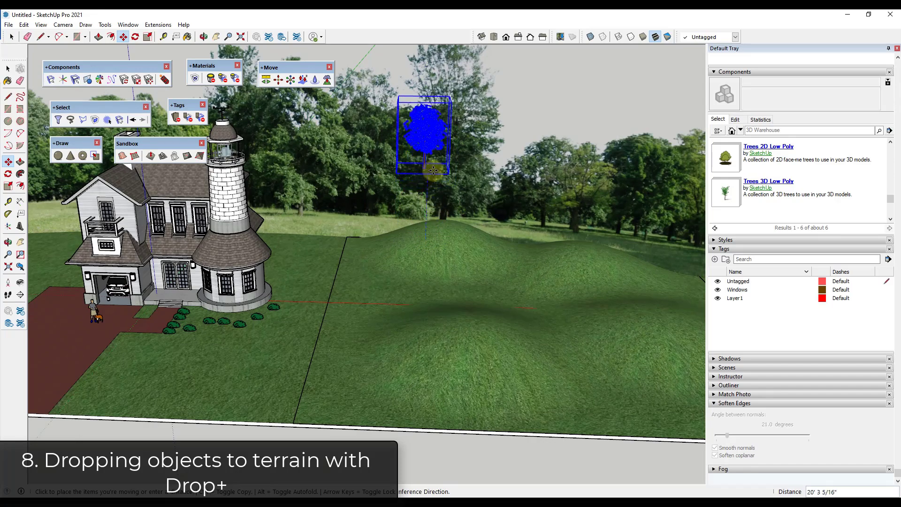
{"action": "left_click", "coordinate": [427, 173]}
{"action": "middle_click_drag", "start_coordinate": [426, 172], "coordinate": [425, 150]}
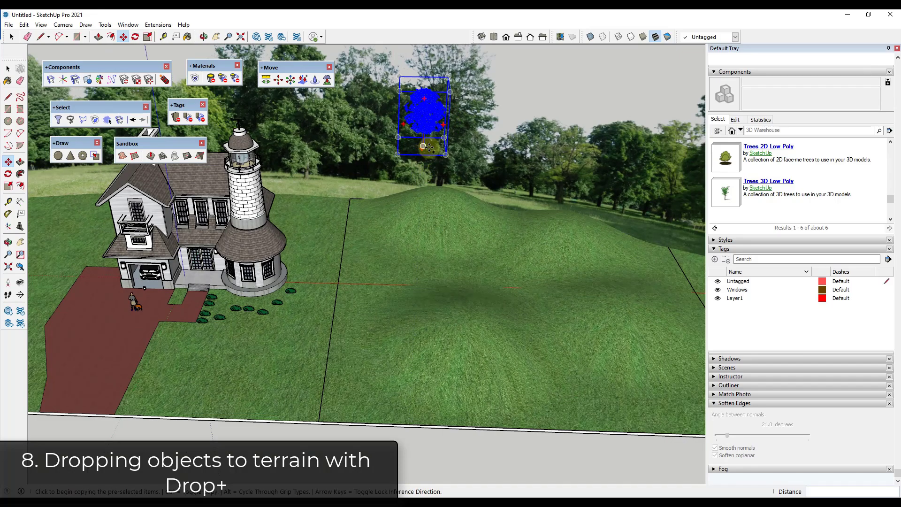
Copy the raised tree sideways as a 2x array to form a row of three floating trees.
{"action": "left_click", "coordinate": [427, 148]}
{"action": "left_click", "coordinate": [500, 148]}
{"action": "type", "text": "2x"}
{"action": "key", "text": "Return"}
{"action": "key", "text": "space"}
Copy the row of three floating trees toward the front of the terrain as a *4 array.
{"action": "left_click", "coordinate": [418, 113], "text": "ctrl"}
{"action": "key", "text": "m"}
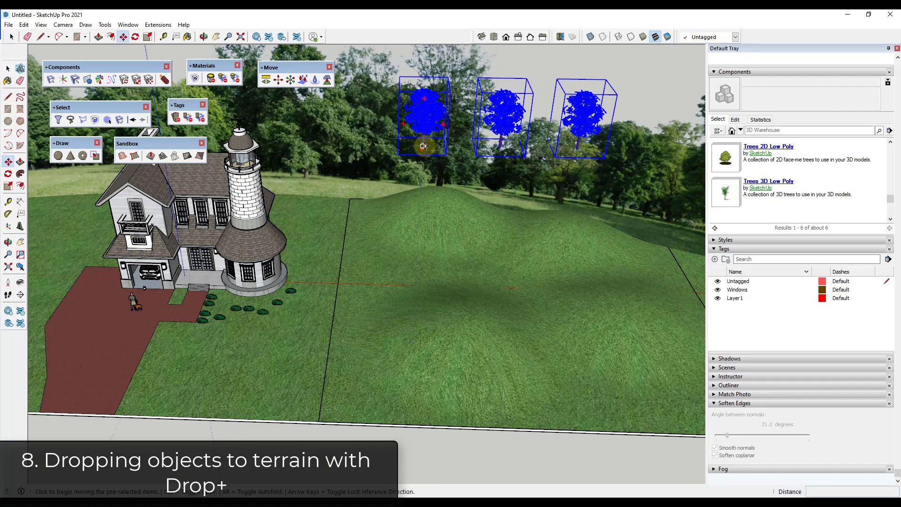
{"action": "left_click", "coordinate": [423, 145]}
{"action": "key", "text": "ctrl"}
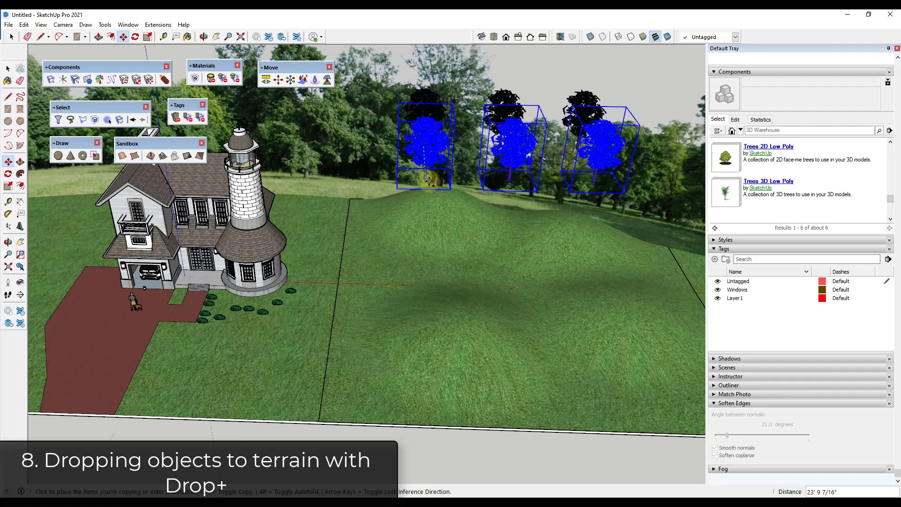
{"action": "left_click", "coordinate": [433, 255]}
{"action": "type", "text": "*4"}
{"action": "key", "text": "Return"}
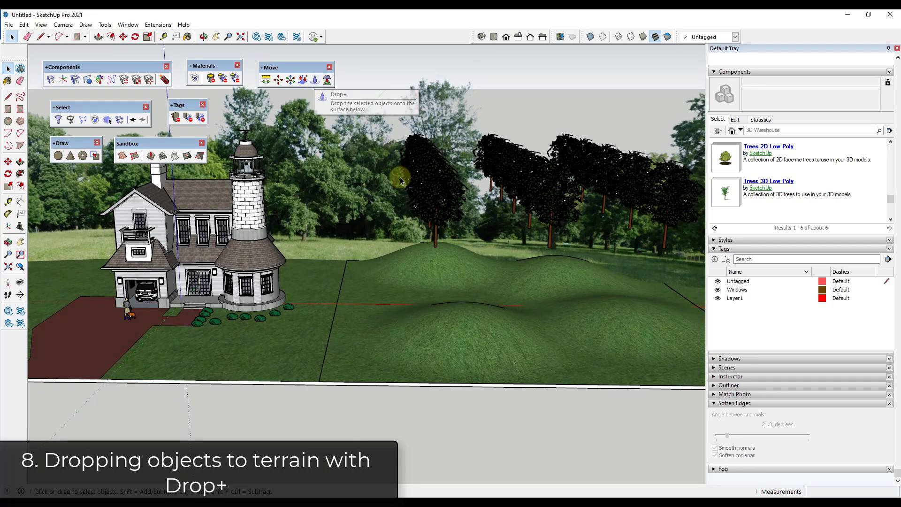
Open one of the floating trees to check where its axes origin sits relative to the trunk, and close it again.
{"action": "middle_click_drag", "start_coordinate": [516, 202], "coordinate": [490, 183]}
{"action": "left_click", "coordinate": [492, 190]}
{"action": "double_click", "coordinate": [492, 190]}
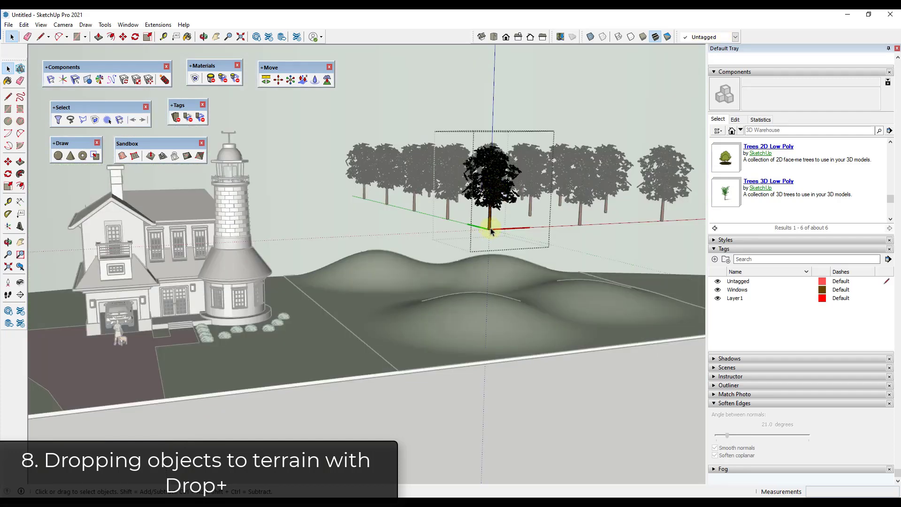
{"action": "key", "text": "Escape"}
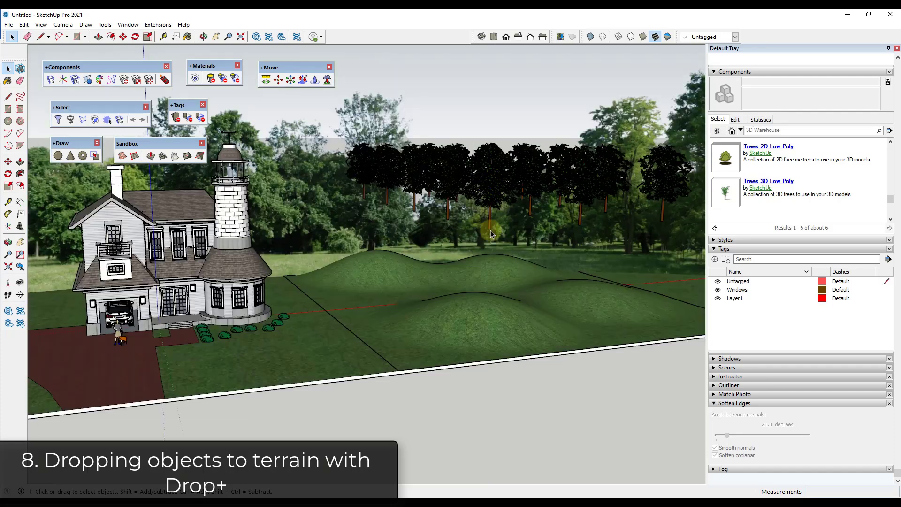
{"action": "middle_click_drag", "start_coordinate": [472, 221], "coordinate": [422, 224]}
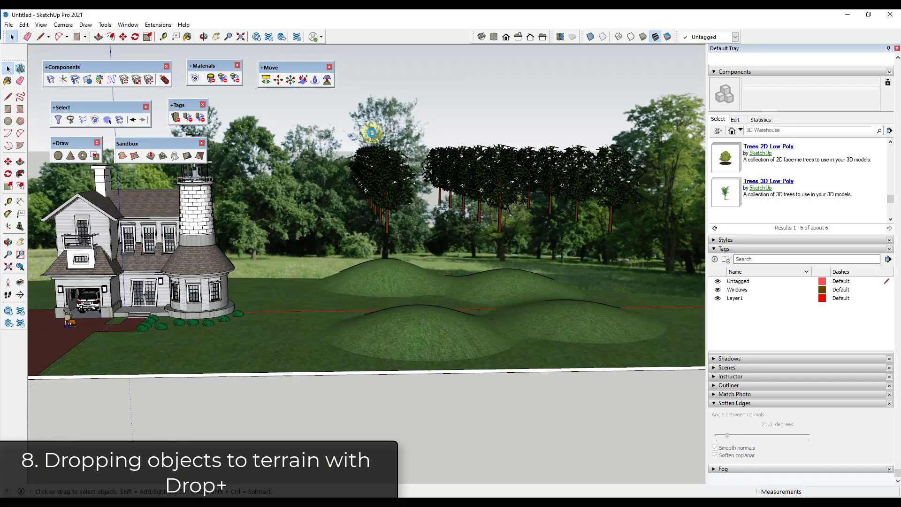
Select all the floating trees and drop them onto the hilly terrain with Drop+.
{"action": "left_click_drag", "start_coordinate": [626, 244], "coordinate": [655, 261]}
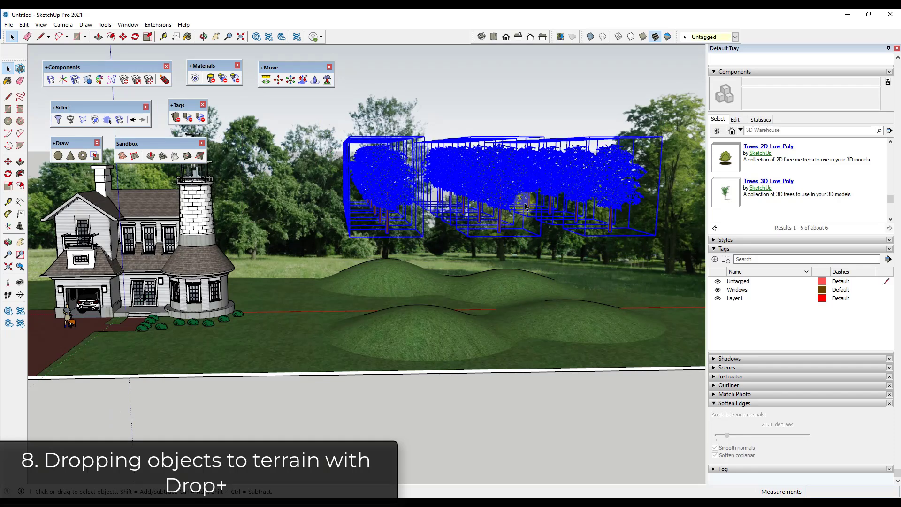
{"action": "left_click", "coordinate": [316, 81]}
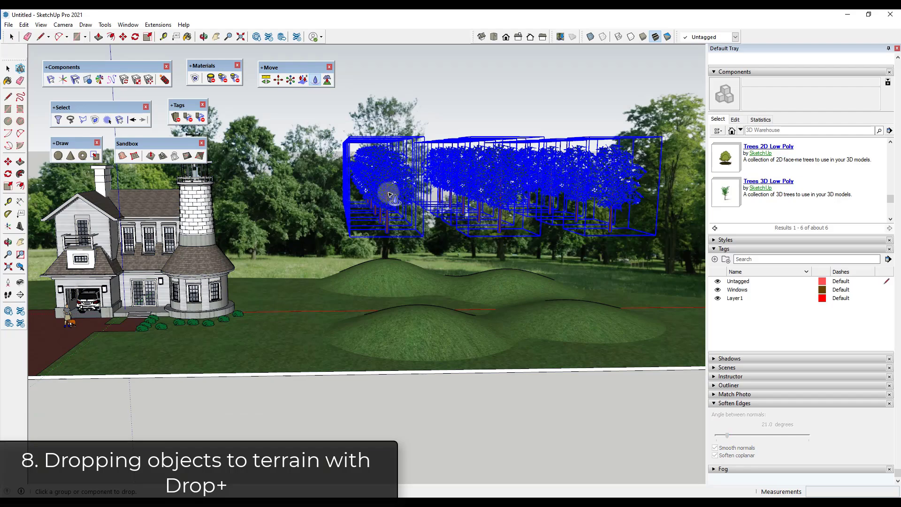
{"action": "middle_click_drag", "start_coordinate": [388, 190], "coordinate": [441, 195]}
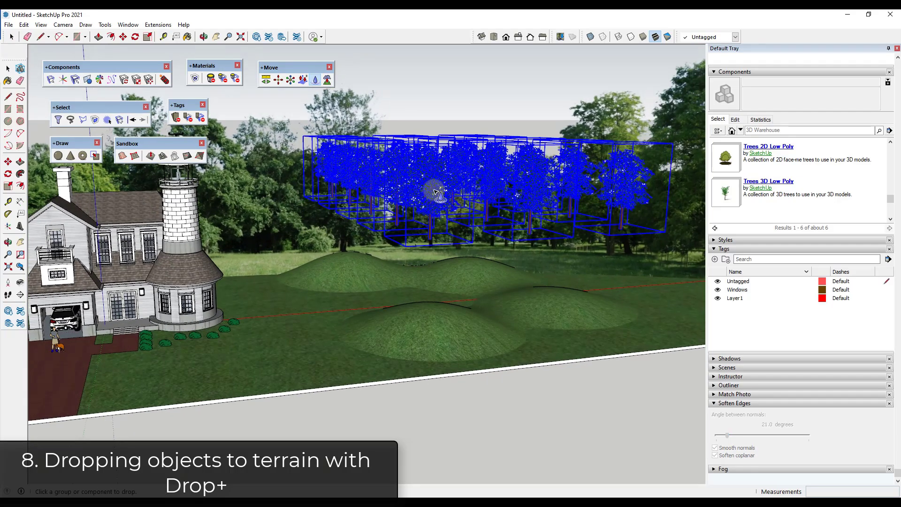
{"action": "left_click", "coordinate": [457, 231]}
Inspect the dropped trees up close where their trunks meet the hills.
{"action": "middle_click_drag", "start_coordinate": [433, 327], "coordinate": [895, 342]}
{"action": "scroll", "coordinate": [499, 290], "scroll_direction": "up", "scroll_amount": 6}
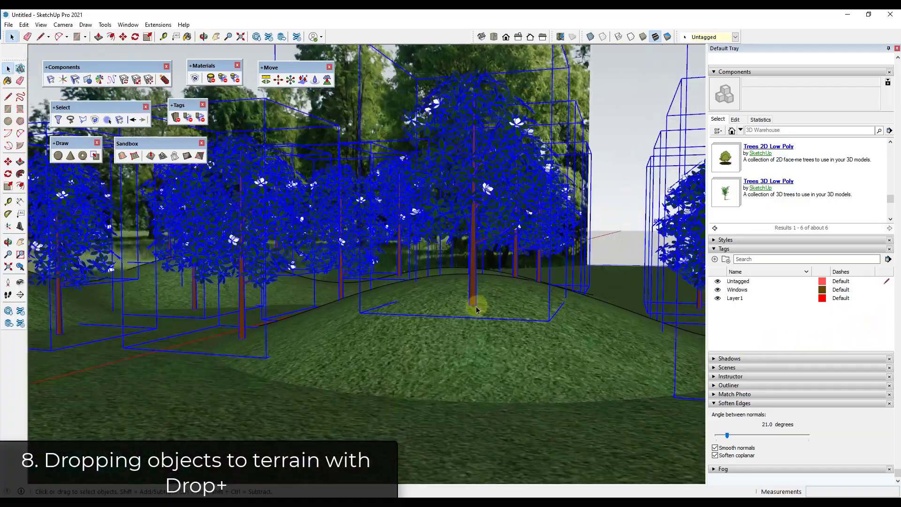
{"action": "scroll", "coordinate": [476, 306], "scroll_direction": "up", "scroll_amount": 4}
{"action": "middle_click_drag", "start_coordinate": [476, 306], "coordinate": [294, 334]}
{"action": "scroll", "coordinate": [382, 338], "scroll_direction": "down", "scroll_amount": 6}
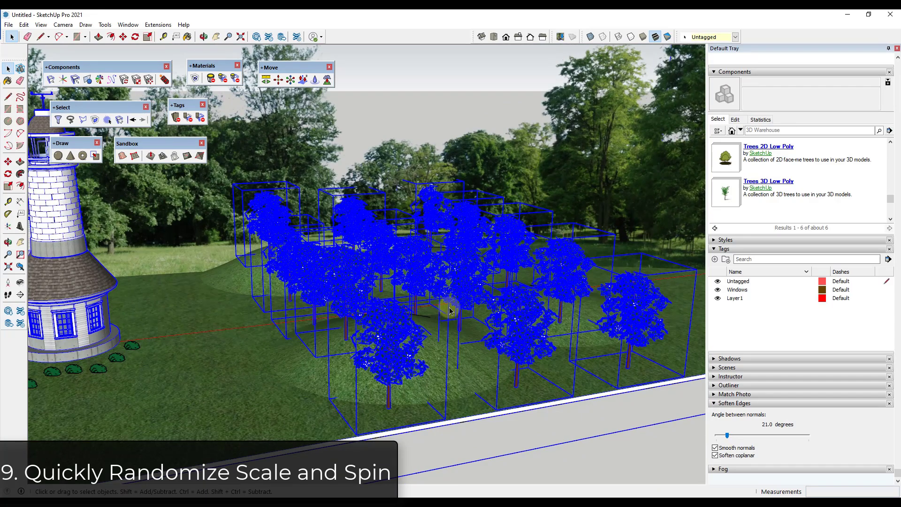
{"action": "scroll", "coordinate": [412, 308], "scroll_direction": "up", "scroll_amount": 5}
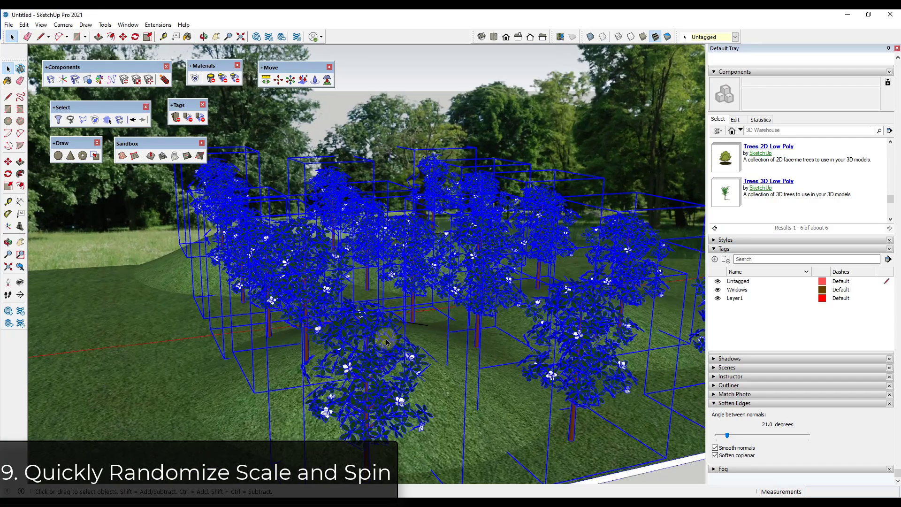
Try rotating and scaling the single front tree by hand.
{"action": "left_click", "coordinate": [386, 342]}
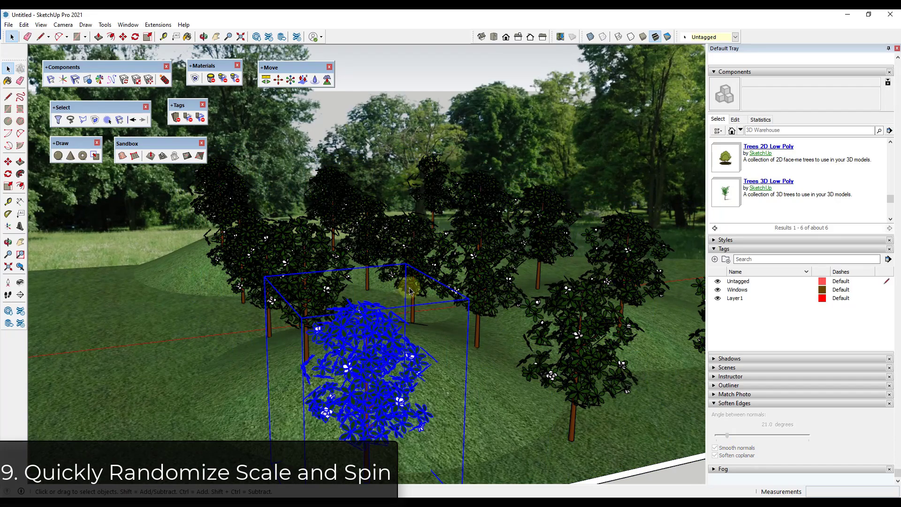
{"action": "key", "text": "m"}
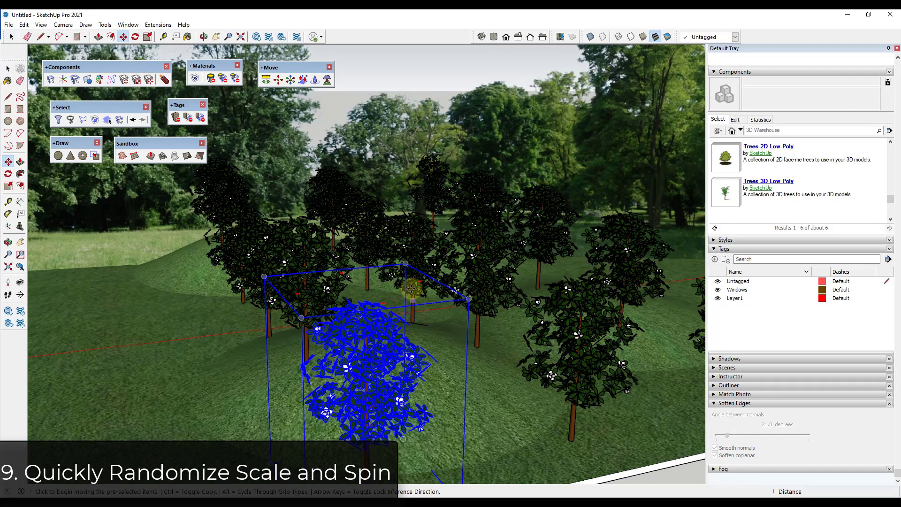
{"action": "left_click", "coordinate": [414, 291]}
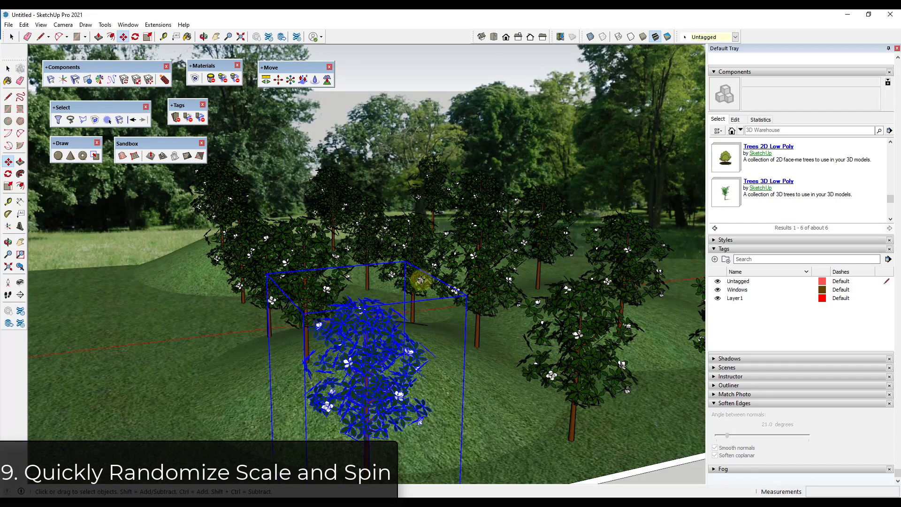
{"action": "key", "text": "space"}
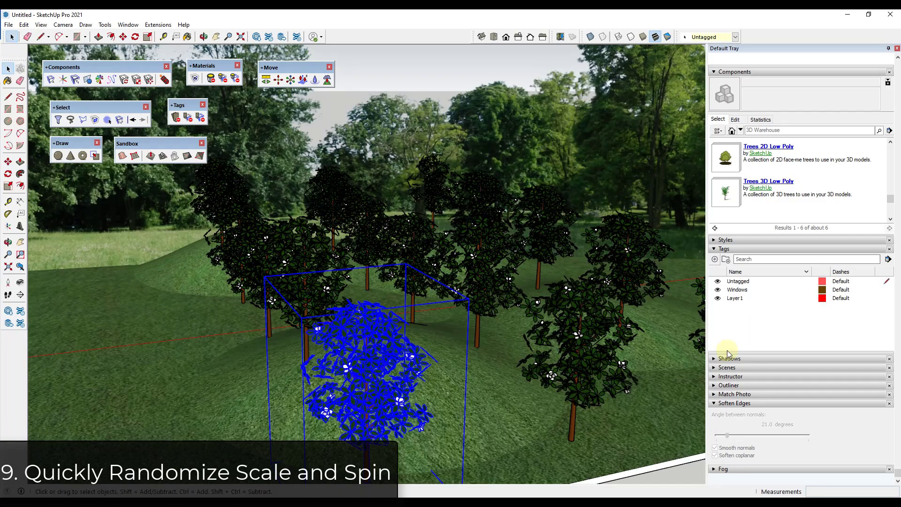
{"action": "key", "text": "s"}
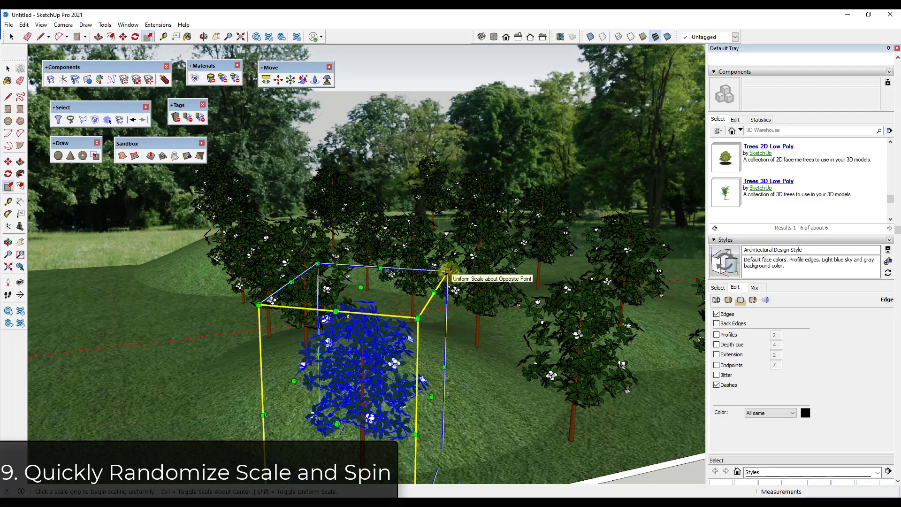
{"action": "left_click", "coordinate": [446, 269]}
{"action": "left_click", "coordinate": [418, 316]}
Select all the trees standing on the hilly terrain.
{"action": "scroll", "coordinate": [412, 359], "scroll_direction": "down", "scroll_amount": 1}
{"action": "middle_click_drag", "start_coordinate": [412, 359], "coordinate": [288, 226]}
{"action": "key", "text": "space"}
{"action": "scroll", "coordinate": [413, 336], "scroll_direction": "down", "scroll_amount": 1}
{"action": "left_click_drag", "start_coordinate": [287, 226], "coordinate": [567, 397]}
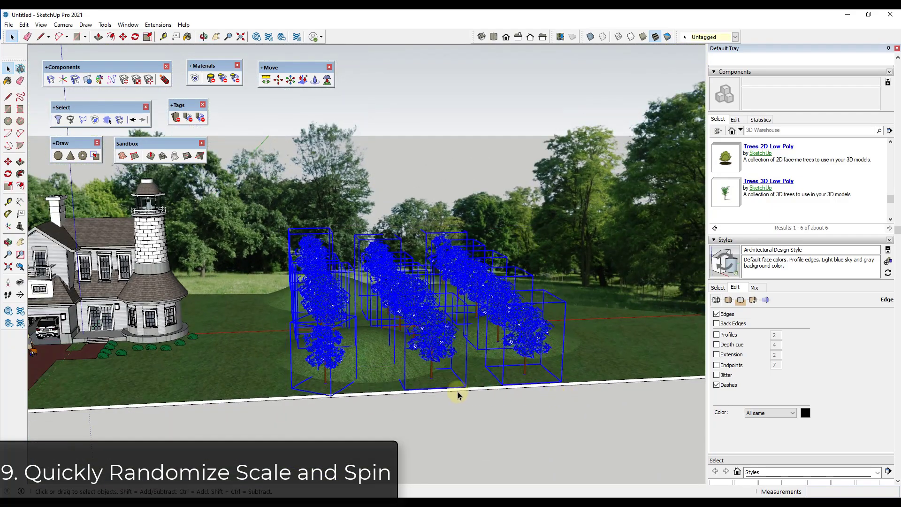
{"action": "scroll", "coordinate": [447, 296], "scroll_direction": "up", "scroll_amount": 1}
{"action": "middle_click_drag", "start_coordinate": [462, 309], "coordinate": [497, 316]}
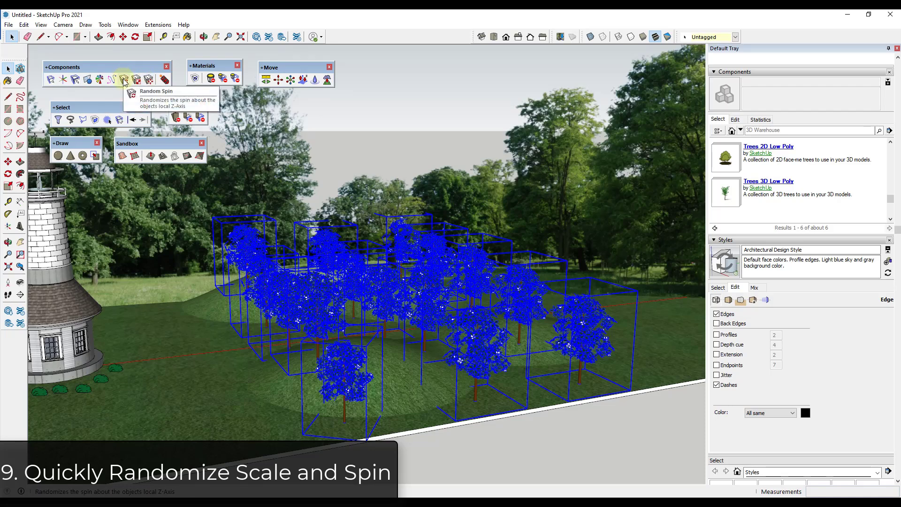
Apply Random Spin to the selected trees repeatedly so each one turns differently about its own vertical axis.
{"action": "left_click", "coordinate": [137, 84]}
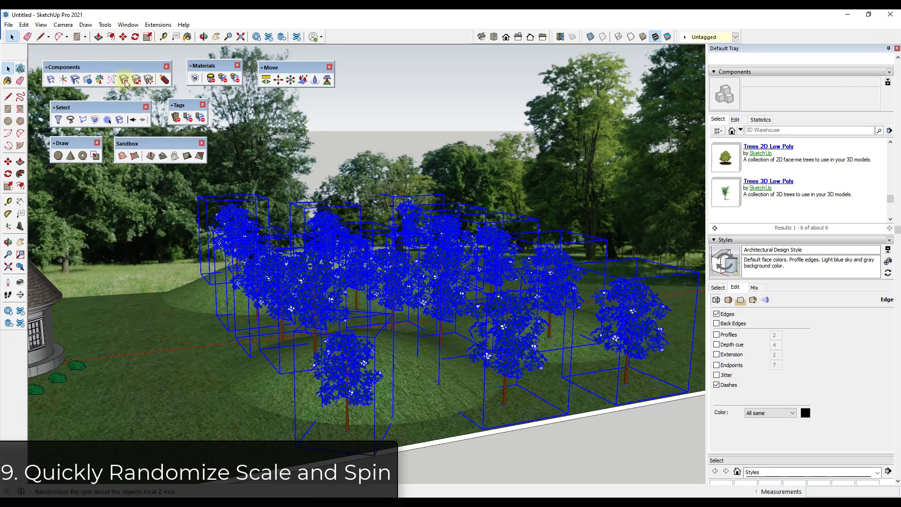
{"action": "left_click", "coordinate": [125, 83]}
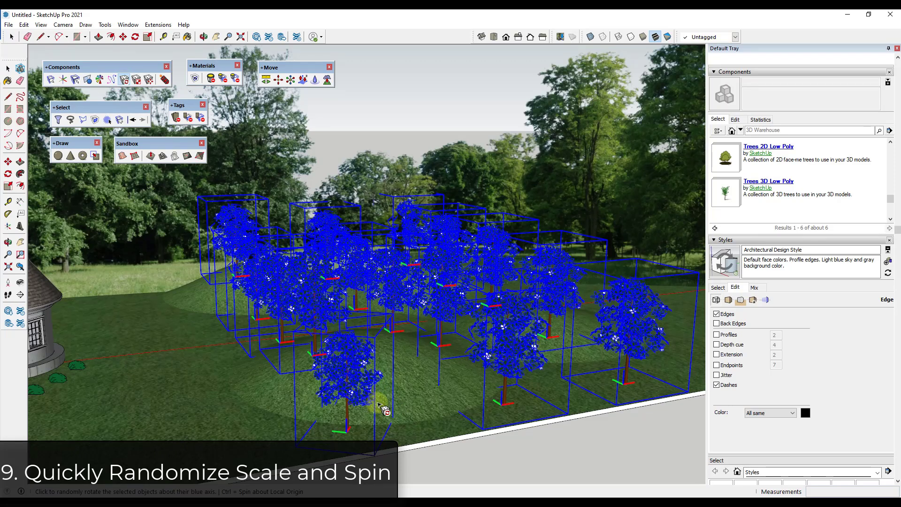
{"action": "left_click", "coordinate": [416, 375]}
{"action": "left_click", "coordinate": [427, 383]}
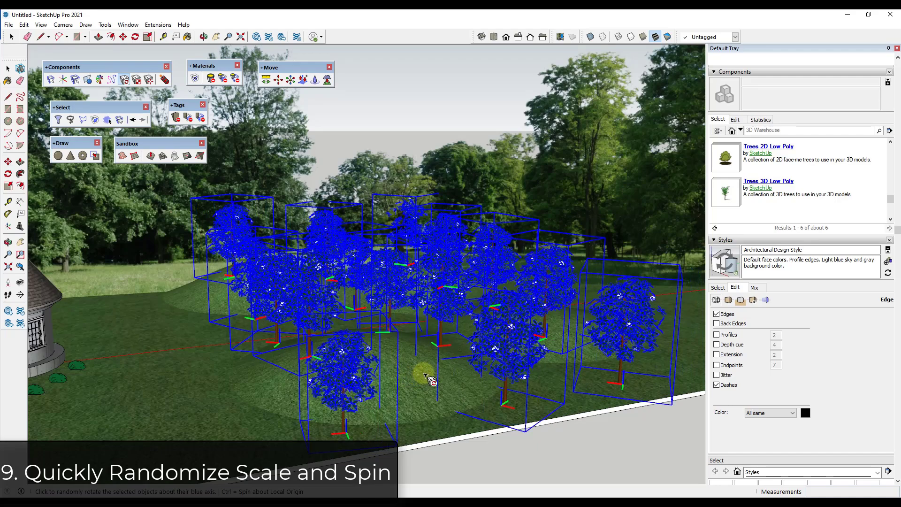
{"action": "left_click", "coordinate": [423, 374]}
{"action": "left_click", "coordinate": [422, 373]}
{"action": "left_click", "coordinate": [420, 368]}
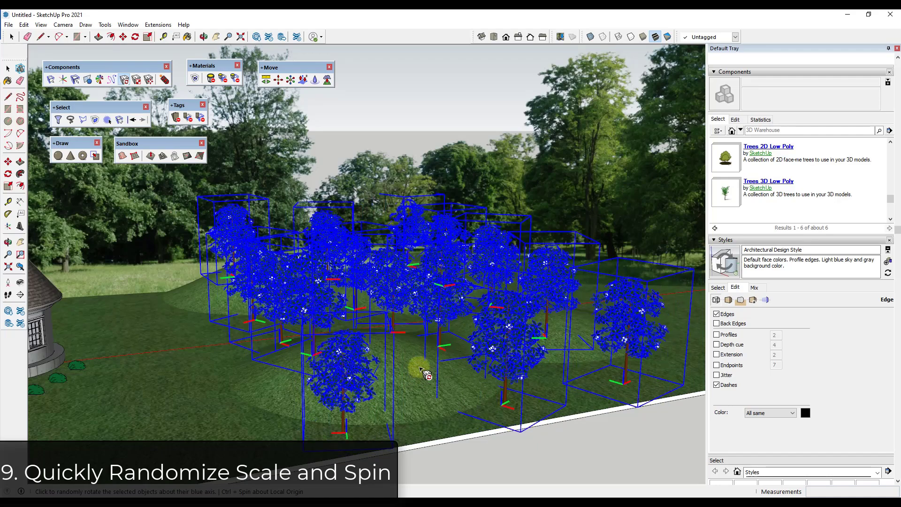
{"action": "left_click", "coordinate": [423, 369]}
{"action": "middle_click_drag", "start_coordinate": [455, 323], "coordinate": [425, 359]}
{"action": "left_click", "coordinate": [401, 388]}
{"action": "left_click", "coordinate": [379, 373]}
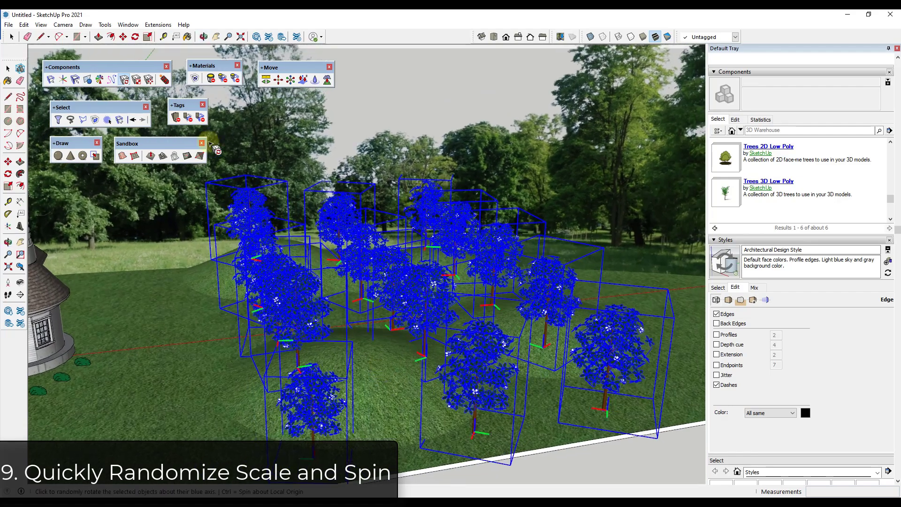
Apply Random Scale to the selected trees several times with the 0.75, 1.25 minimum and maximum range.
{"action": "left_click", "coordinate": [136, 80]}
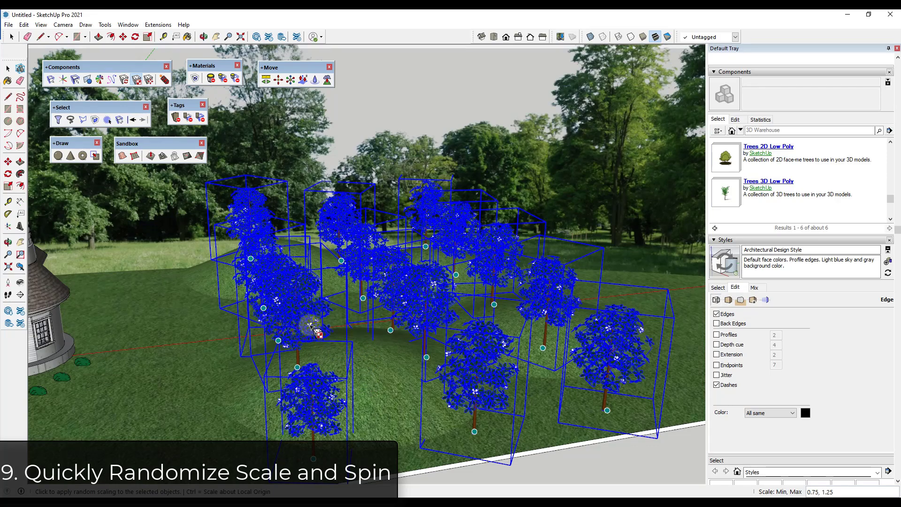
{"action": "left_click", "coordinate": [309, 327]}
{"action": "left_click", "coordinate": [402, 340]}
{"action": "left_click", "coordinate": [428, 339]}
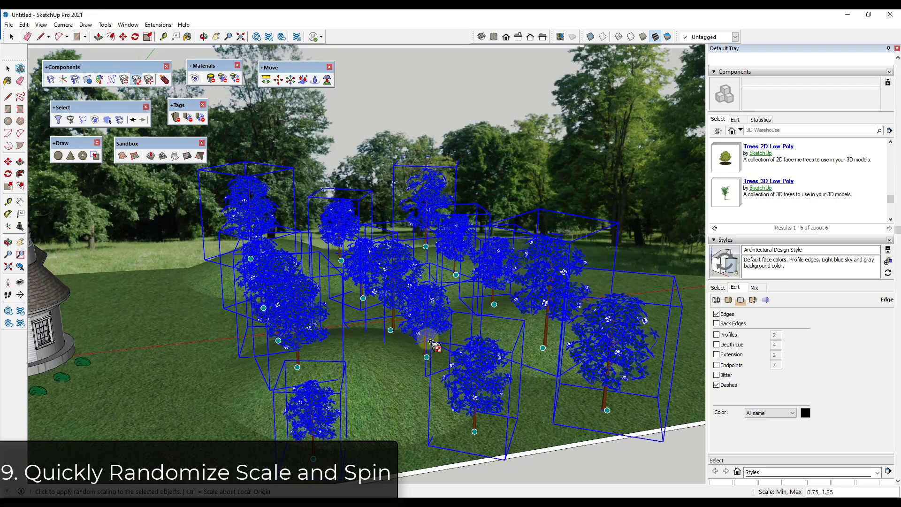
{"action": "left_click", "coordinate": [498, 343]}
{"action": "left_click", "coordinate": [492, 358]}
{"action": "left_click", "coordinate": [492, 352]}
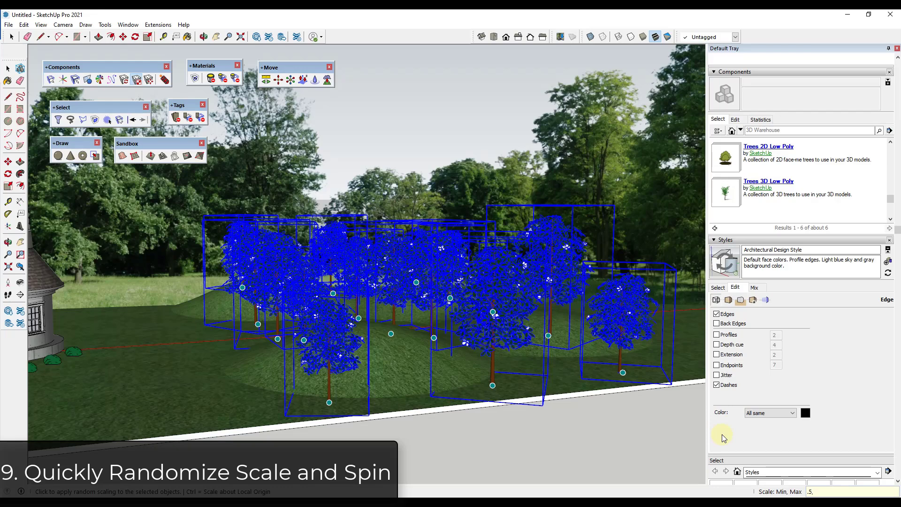
Set the random scale range to .5,1.5 and reapply Random Scale to the selected trees.
{"action": "left_click", "coordinate": [456, 314]}
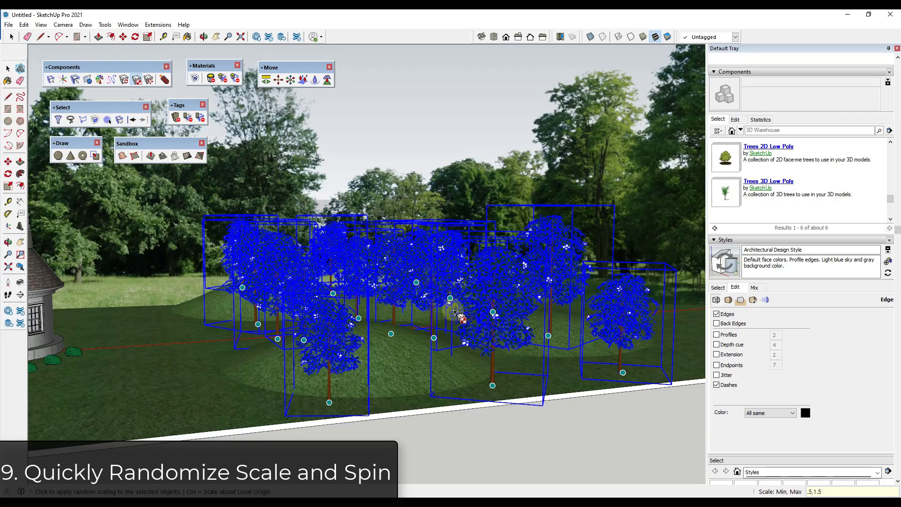
{"action": "left_click", "coordinate": [456, 314]}
{"action": "left_click", "coordinate": [458, 314]}
{"action": "middle_click_drag", "start_coordinate": [492, 311], "coordinate": [429, 294]}
{"action": "left_click", "coordinate": [433, 306]}
{"action": "scroll", "coordinate": [428, 295], "scroll_direction": "up", "scroll_amount": 5}
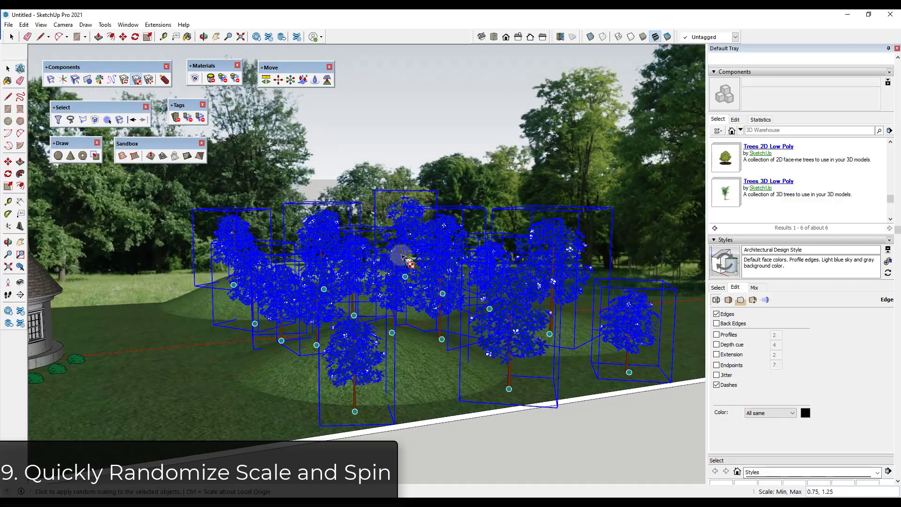
{"action": "scroll", "coordinate": [377, 227], "scroll_direction": "down", "scroll_amount": 6}
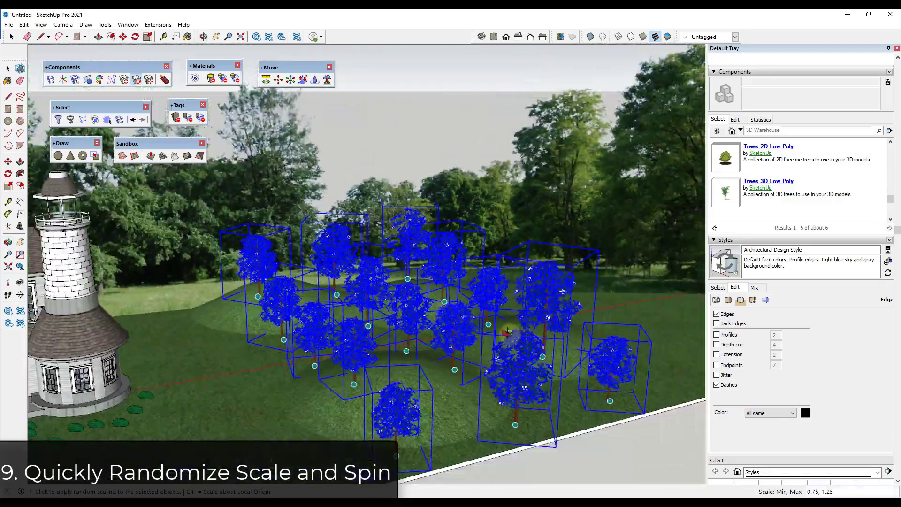
{"action": "middle_click_drag", "start_coordinate": [506, 332], "coordinate": [498, 344]}
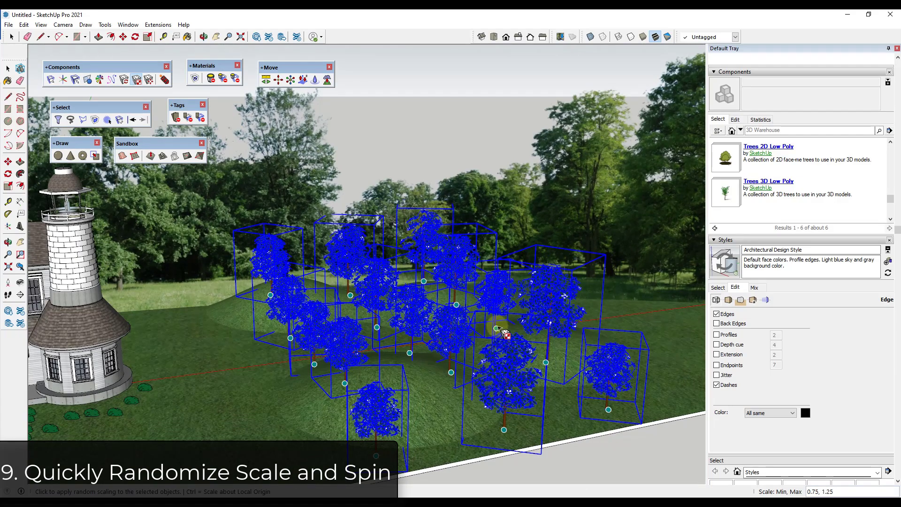
{"action": "scroll", "coordinate": [497, 328], "scroll_direction": "down", "scroll_amount": 3}
{"action": "mouse_move", "coordinate": [491, 328]}
{"action": "middle_mouse_down"}
{"action": "mouse_move", "coordinate": [503, 306]}
{"action": "mouse_move", "coordinate": [483, 314]}
{"action": "middle_mouse_up"}
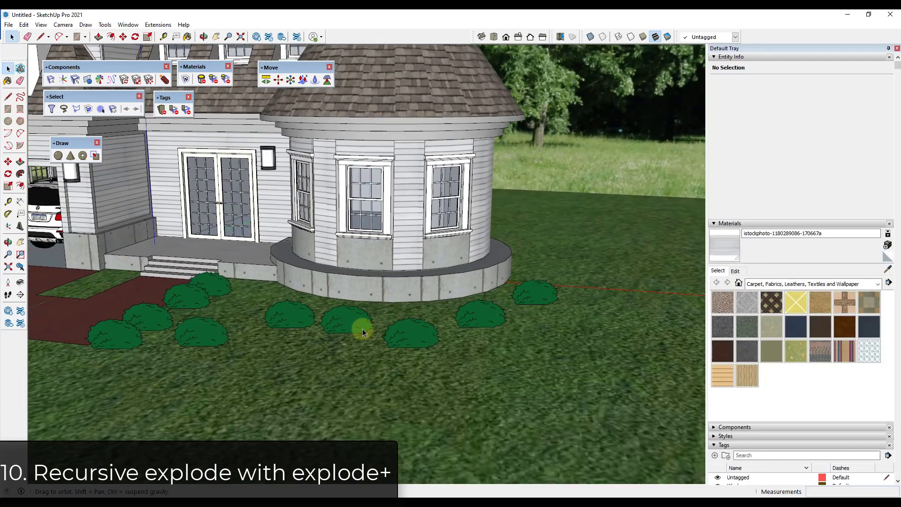
Open the shrub group in front of the turret, examine its nested subgroups and shrub components, and close it again.
{"action": "left_click", "coordinate": [363, 334]}
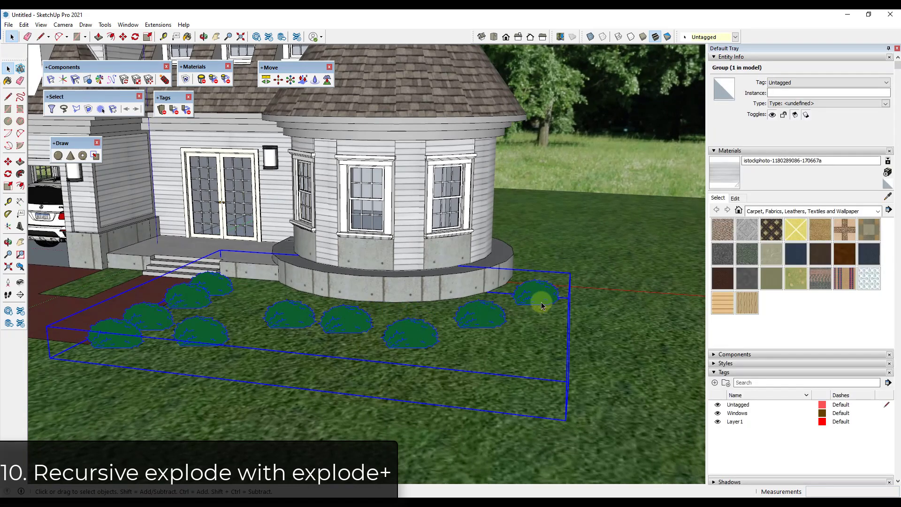
{"action": "double_click", "coordinate": [487, 313]}
{"action": "left_click", "coordinate": [485, 314]}
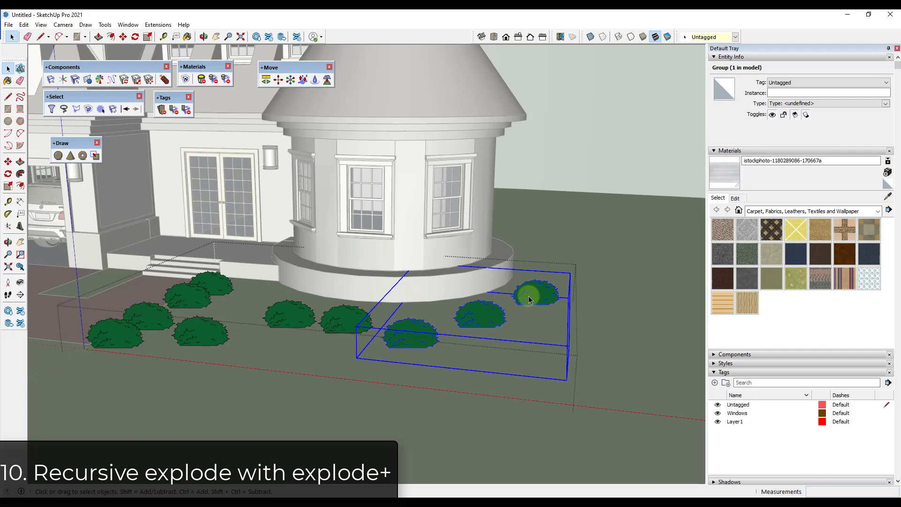
{"action": "left_click", "coordinate": [300, 312]}
{"action": "left_click", "coordinate": [151, 318]}
{"action": "double_click", "coordinate": [183, 297]}
{"action": "left_click", "coordinate": [185, 295]}
{"action": "key", "text": "Escape"}
{"action": "key", "text": "Escape"}
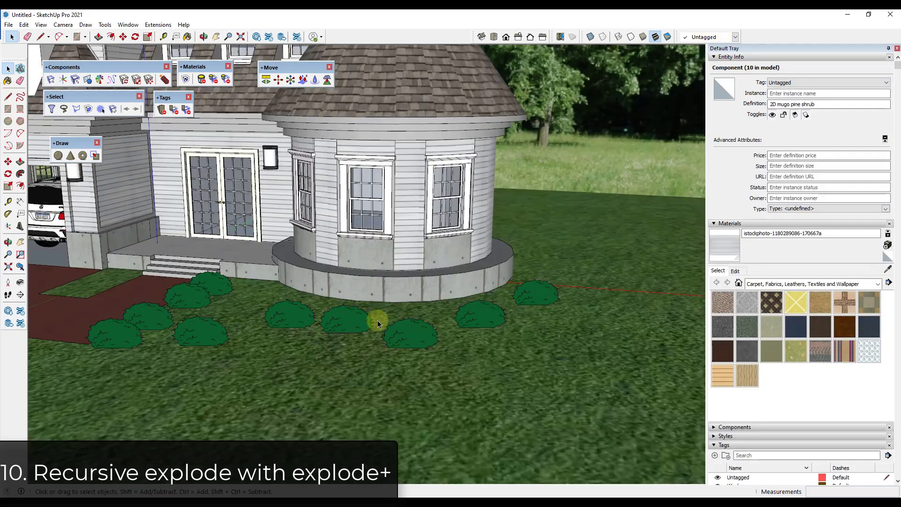
Select the whole shrub group and look at the standard Explode command available for it without applying it.
{"action": "left_click", "coordinate": [334, 327]}
{"action": "left_click", "coordinate": [343, 322]}
{"action": "middle_click_drag", "start_coordinate": [350, 316], "coordinate": [316, 306]}
{"action": "scroll", "coordinate": [298, 315], "scroll_direction": "up", "scroll_amount": 2}
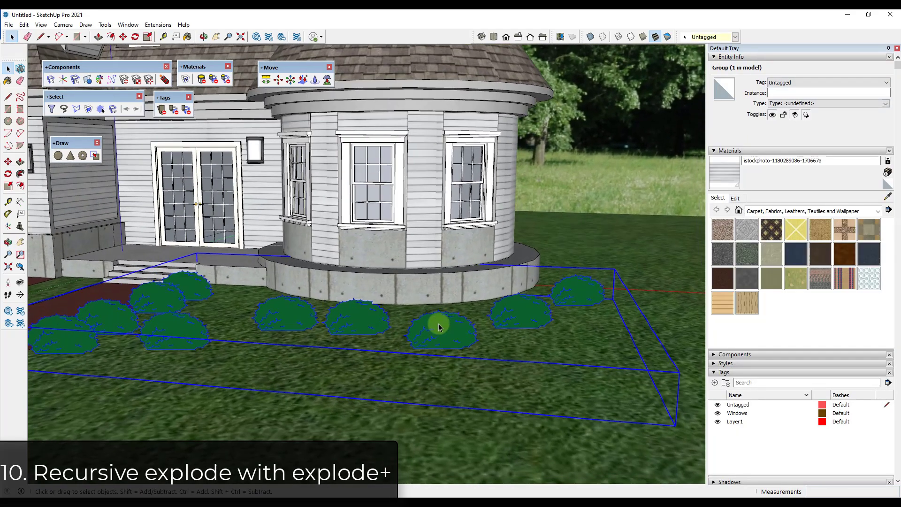
{"action": "scroll", "coordinate": [452, 326], "scroll_direction": "down", "scroll_amount": 2}
{"action": "middle_click_drag", "start_coordinate": [396, 342], "coordinate": [371, 342]}
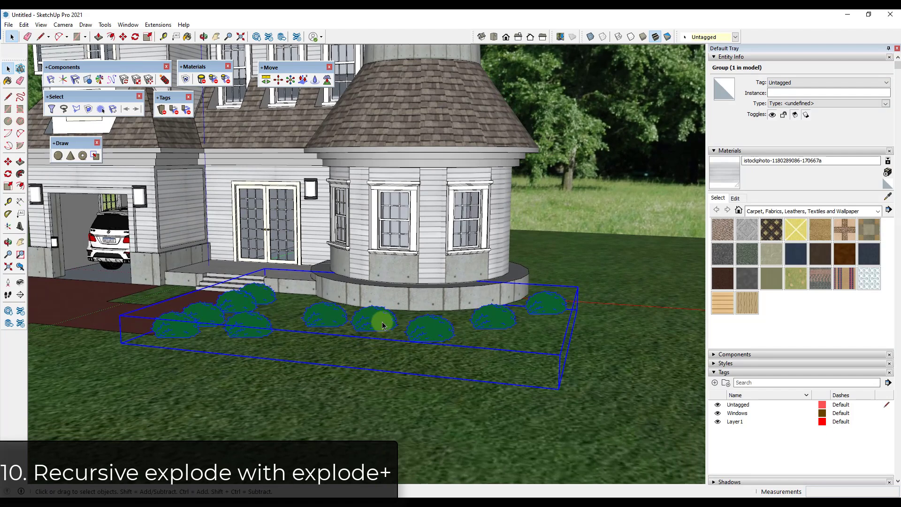
{"action": "right_click", "coordinate": [374, 322]}
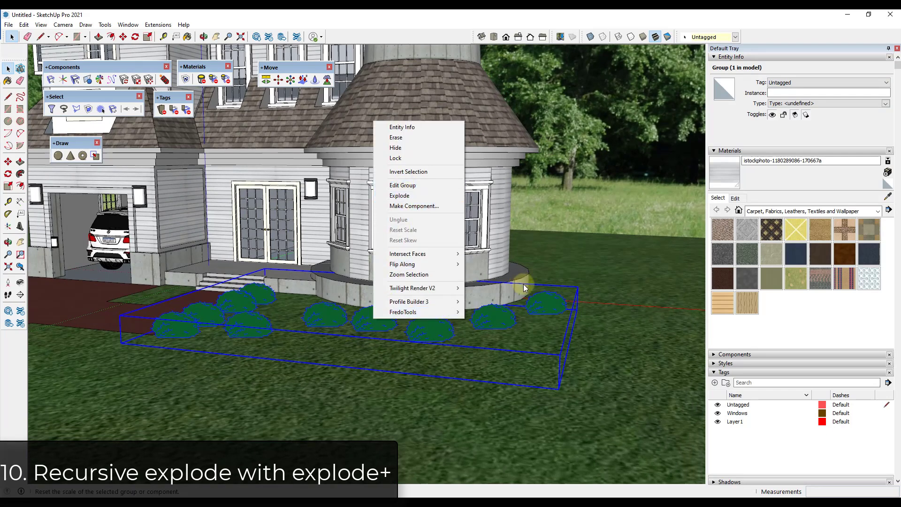
{"action": "left_click", "coordinate": [374, 323]}
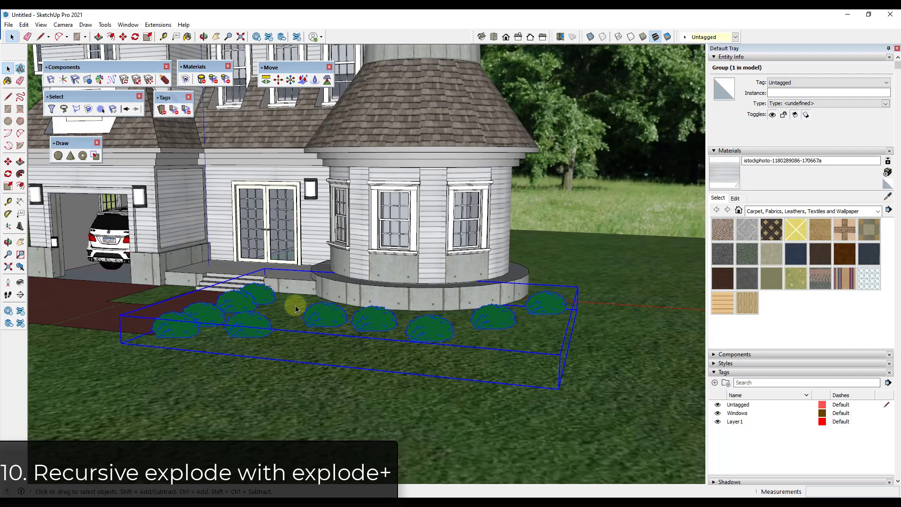
Recursively explode the shrub group and everything nested in it with Explode+.
{"action": "scroll", "coordinate": [281, 297], "scroll_direction": "up", "scroll_amount": 3}
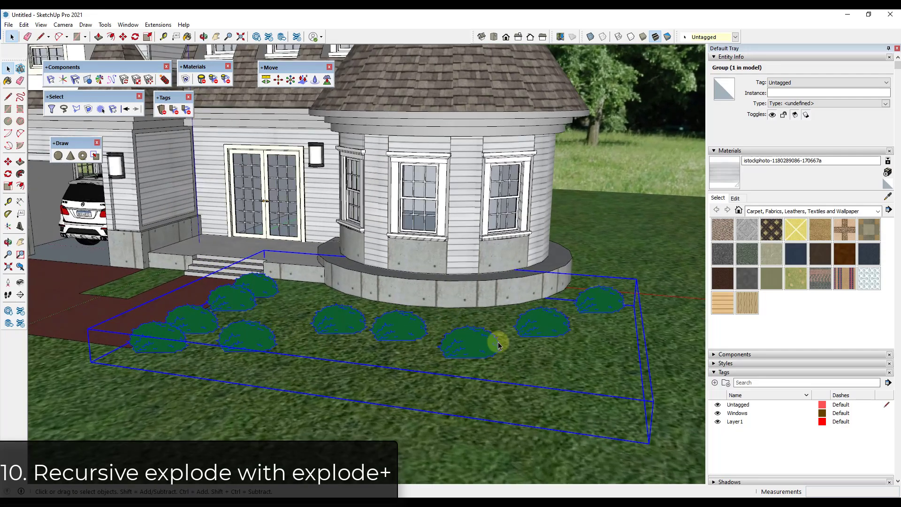
{"action": "left_click", "coordinate": [165, 81]}
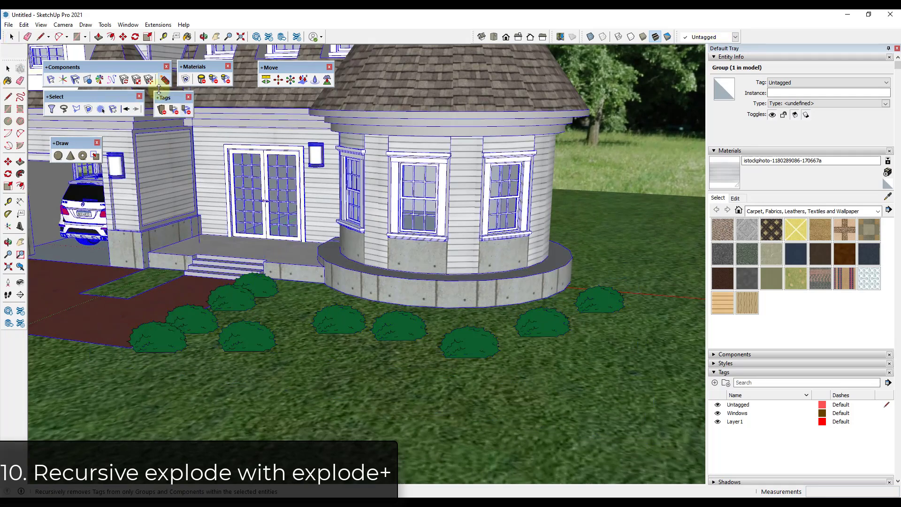
{"action": "left_click", "coordinate": [477, 342]}
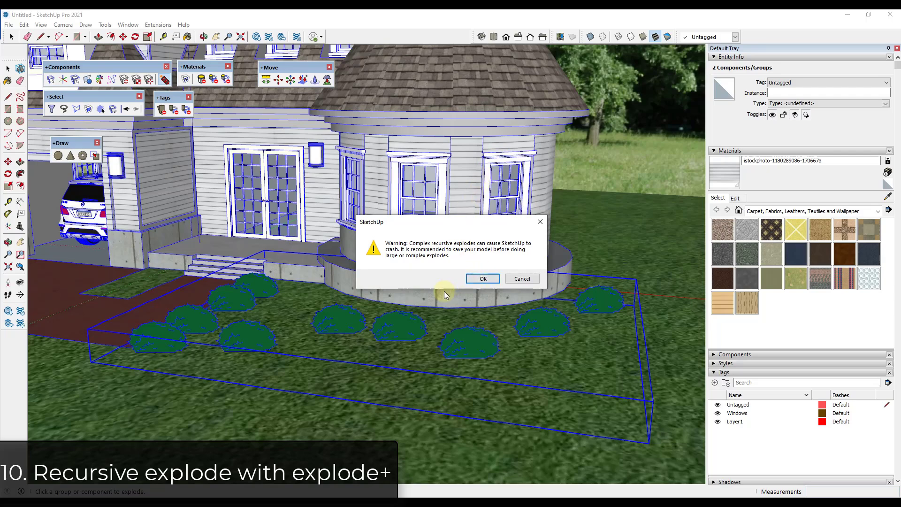
{"action": "left_click", "coordinate": [482, 279]}
Select parts of several shrubs in turn to check whether any grouping remains after the explode.
{"action": "middle_click_drag", "start_coordinate": [489, 358], "coordinate": [221, 351]}
{"action": "left_click", "coordinate": [196, 316]}
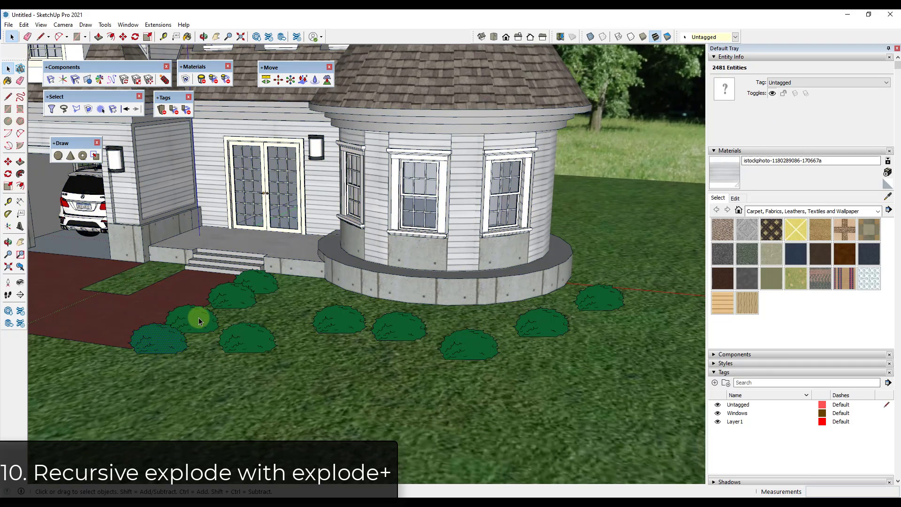
{"action": "left_click", "coordinate": [253, 339]}
{"action": "left_click", "coordinate": [331, 324]}
{"action": "left_click", "coordinate": [415, 339]}
{"action": "left_click", "coordinate": [489, 349]}
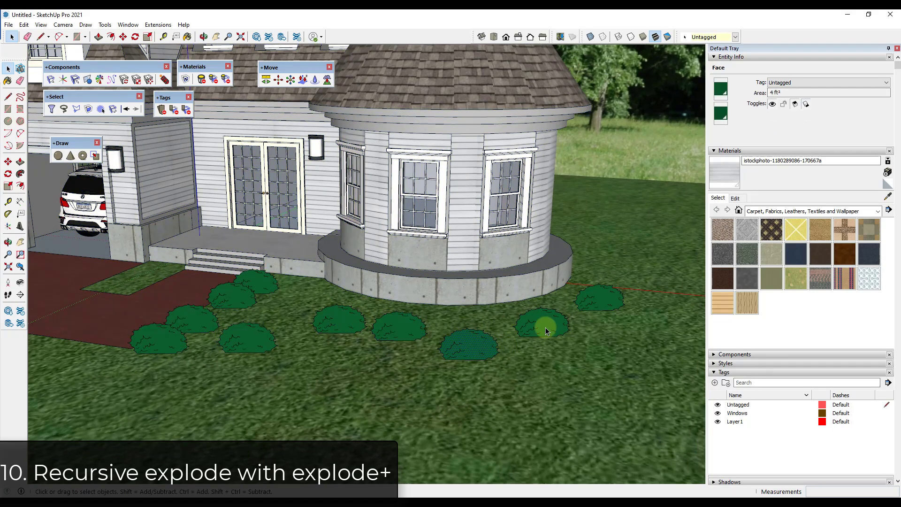